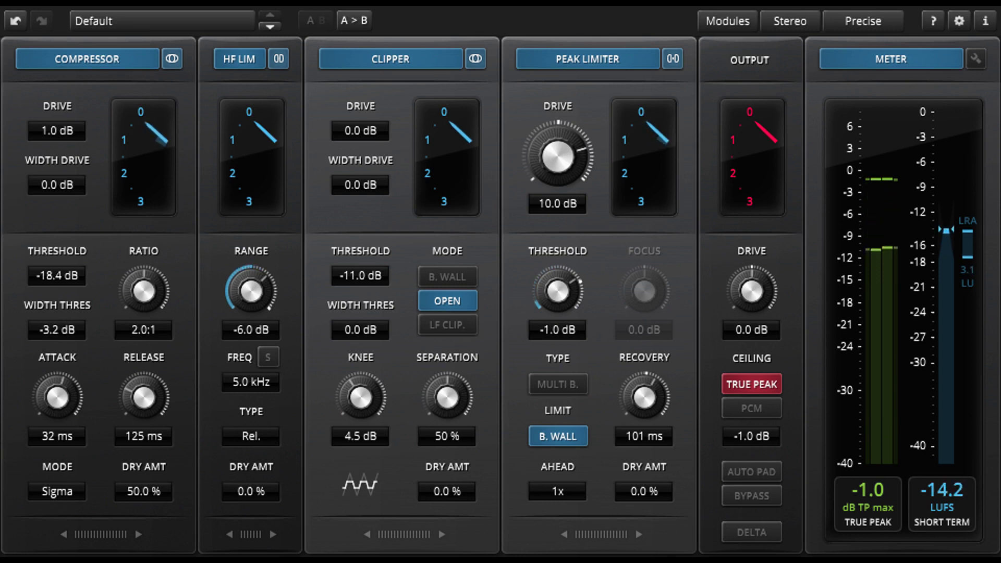
Step: Move the HF limiter behind the clipper in the chain and re-enable it among the active modules
drag(250, 534, 490, 550)
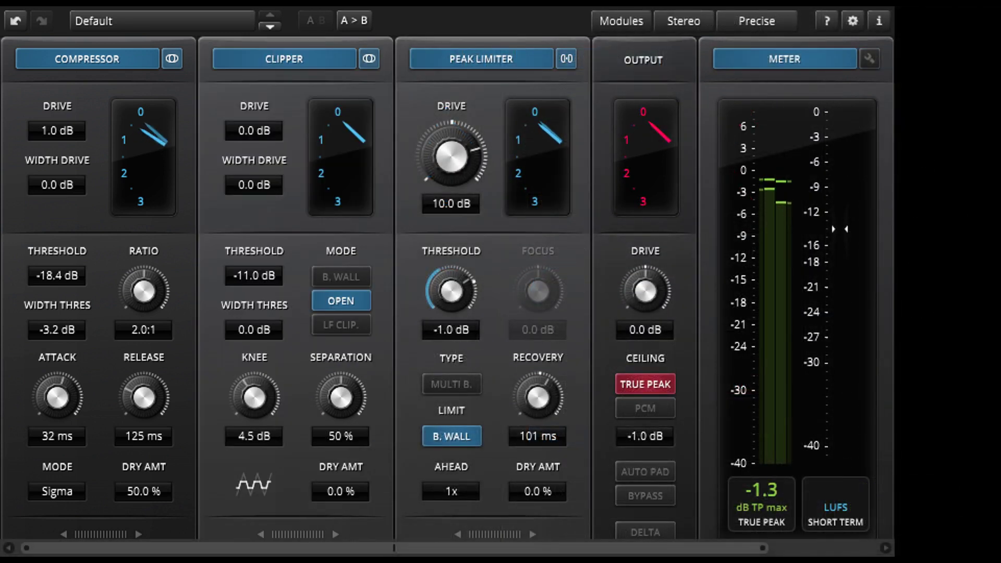
click(628, 18)
click(453, 70)
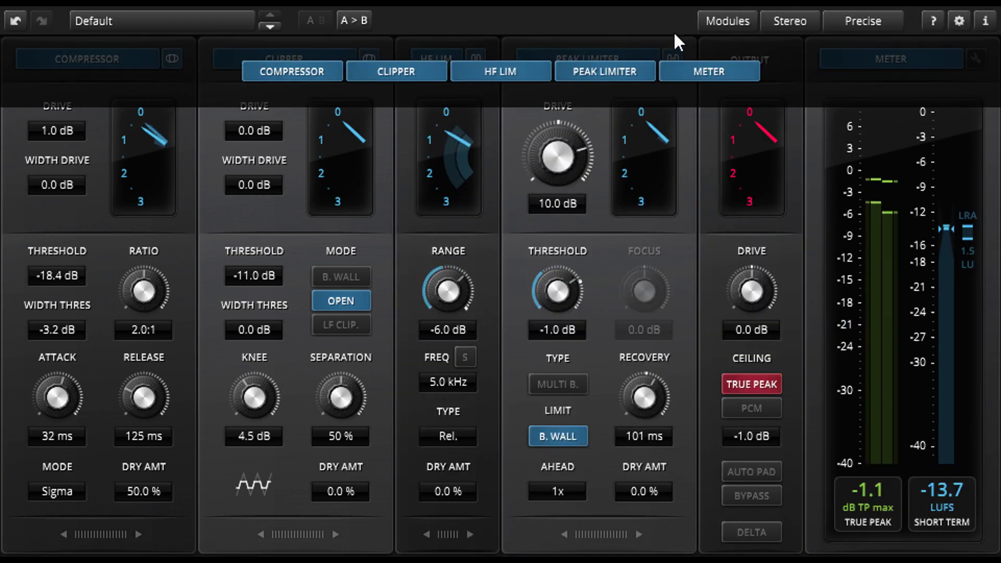
click(730, 16)
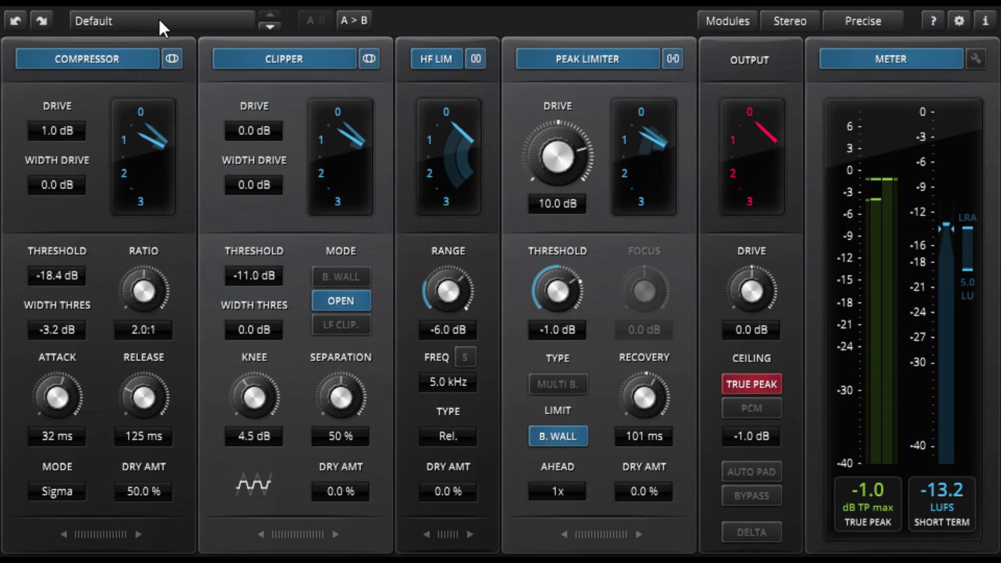
Step: Load the Minimal Maximizer preset and set the loudness readout to Short Term
click(156, 17)
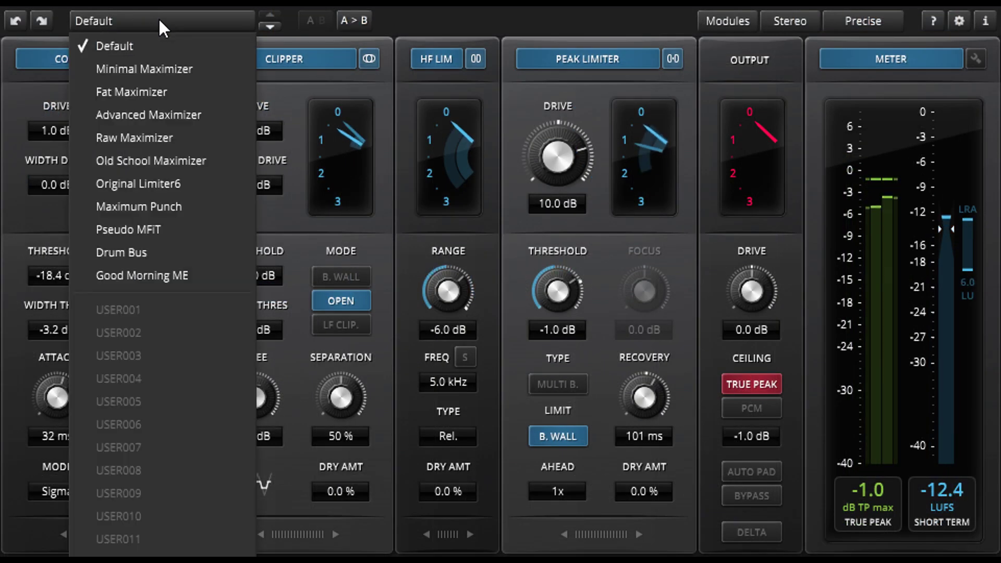
click(212, 67)
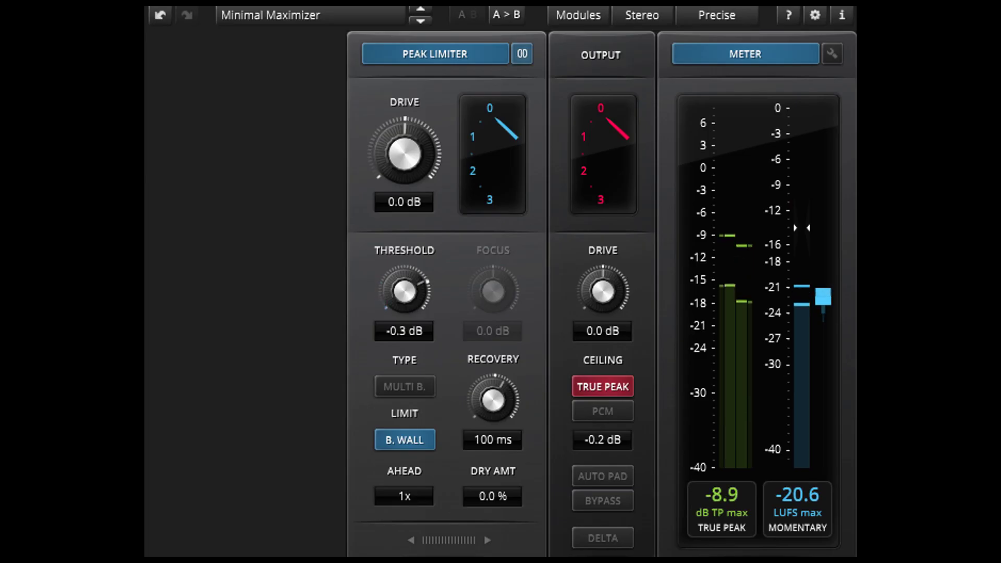
click(941, 518)
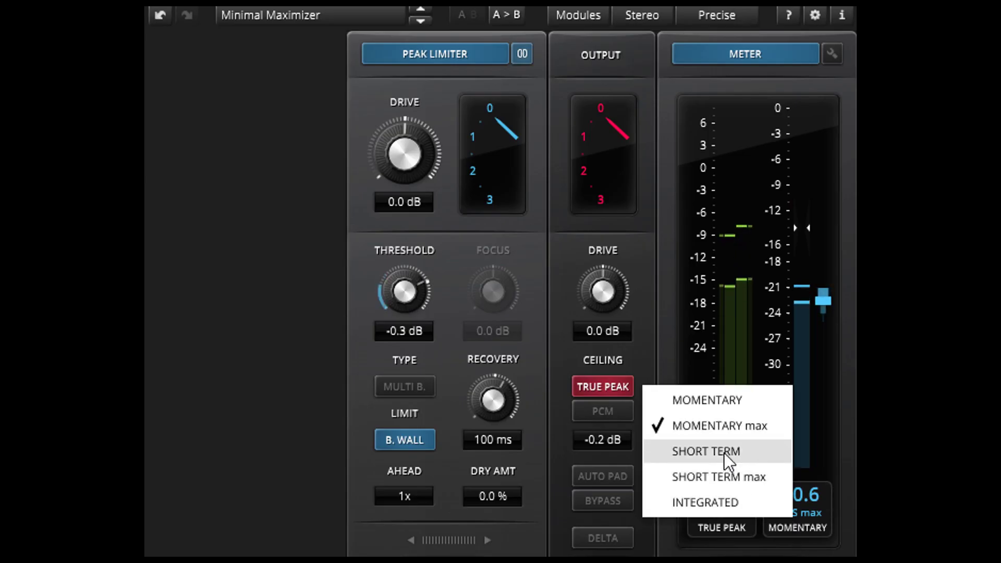
click(756, 462)
Step: Raise the peak limiter's drive to 18.0 dB and widen its gain-reduction meter range to 12 dB
drag(424, 156, 424, 6)
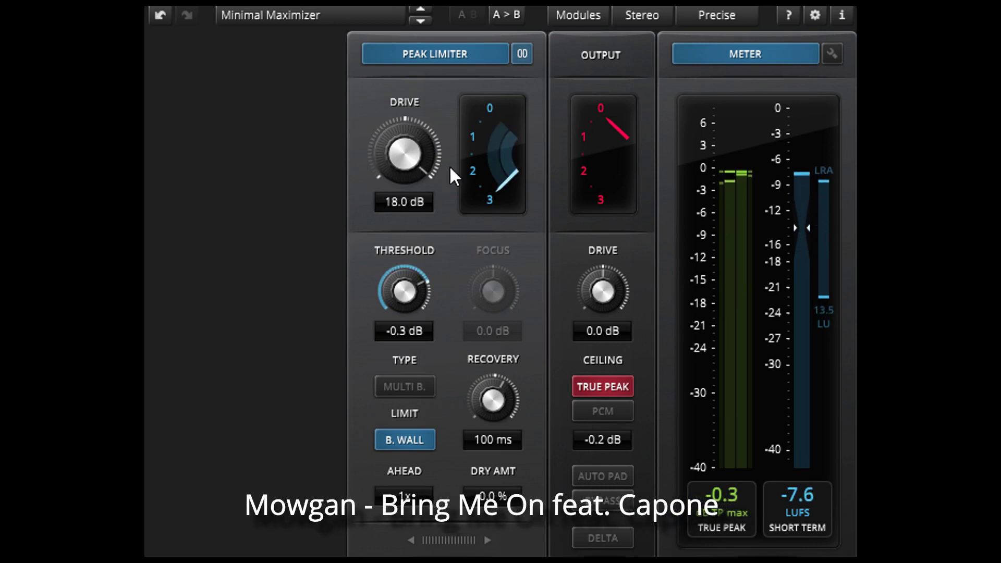
click(470, 200)
click(470, 200)
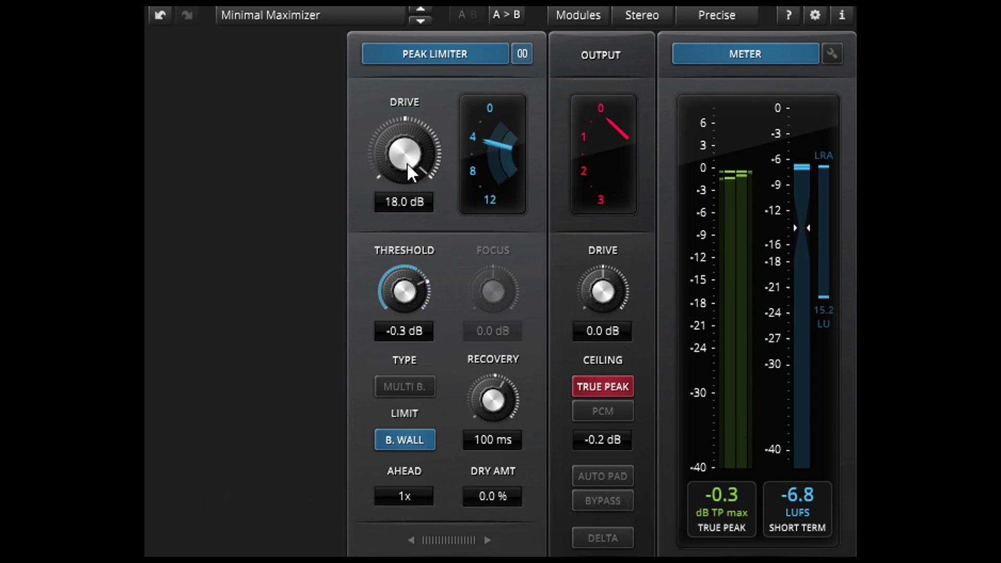
Step: Set the peak limiter's drive to 10.0 dB and return its gain-reduction meter to the 3 dB range
drag(407, 163, 407, 226)
click(467, 106)
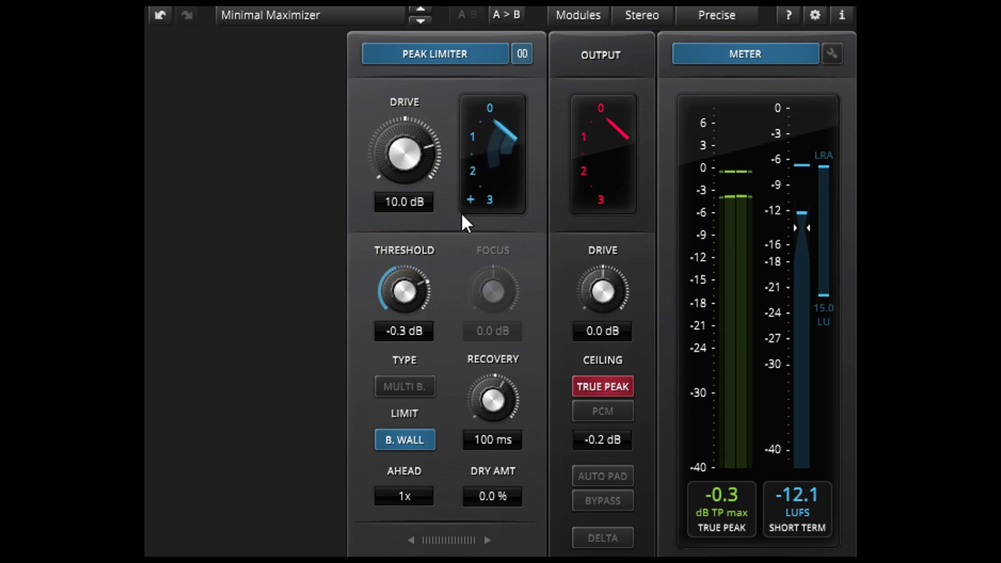
Step: Set the loudness meter's Zero LU reference to -12 LUFS in the meter settings
click(833, 53)
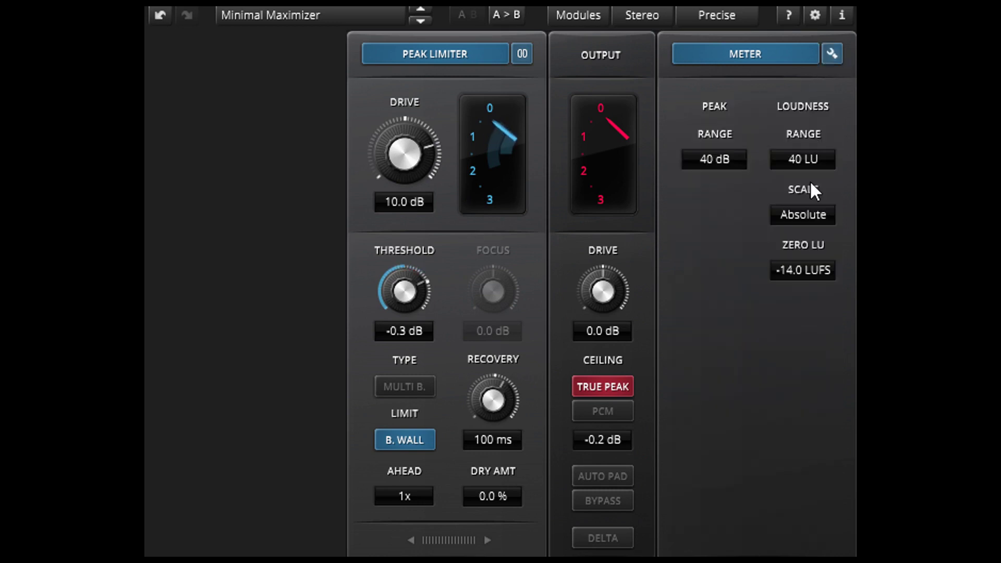
text(-12)
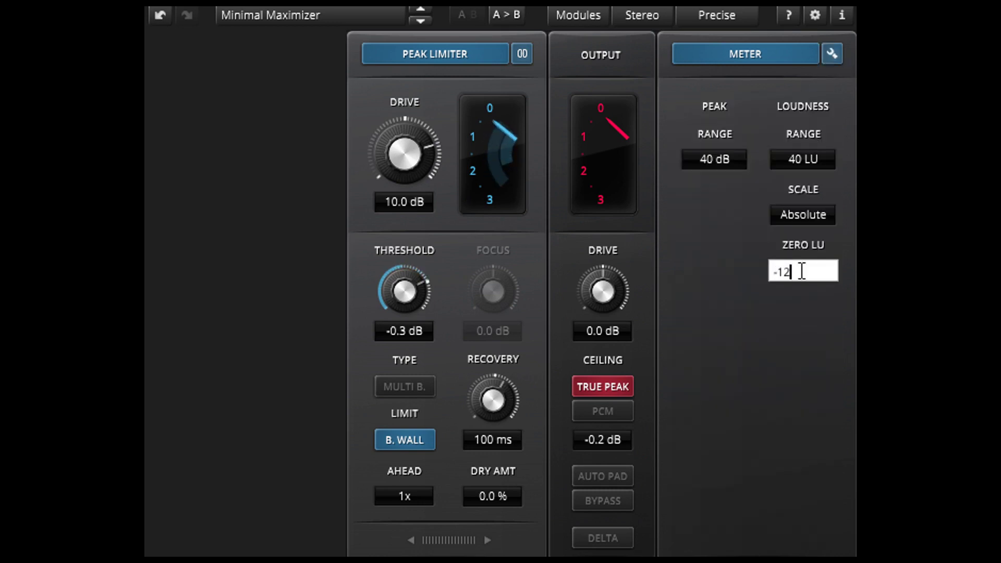
key(Return)
click(832, 54)
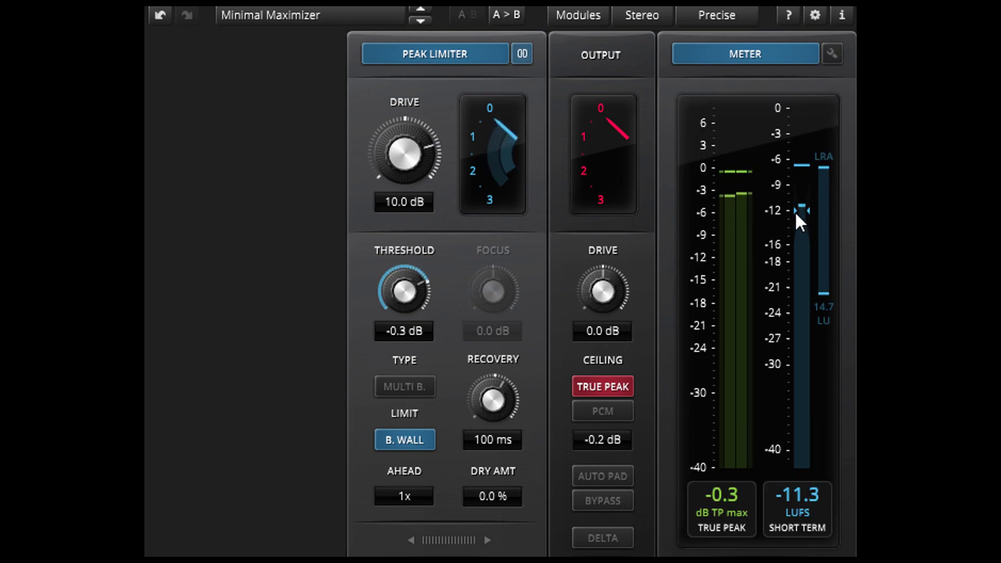
Step: Switch the loudness meter's scale to Relative in the meter settings
click(831, 52)
click(814, 219)
click(806, 259)
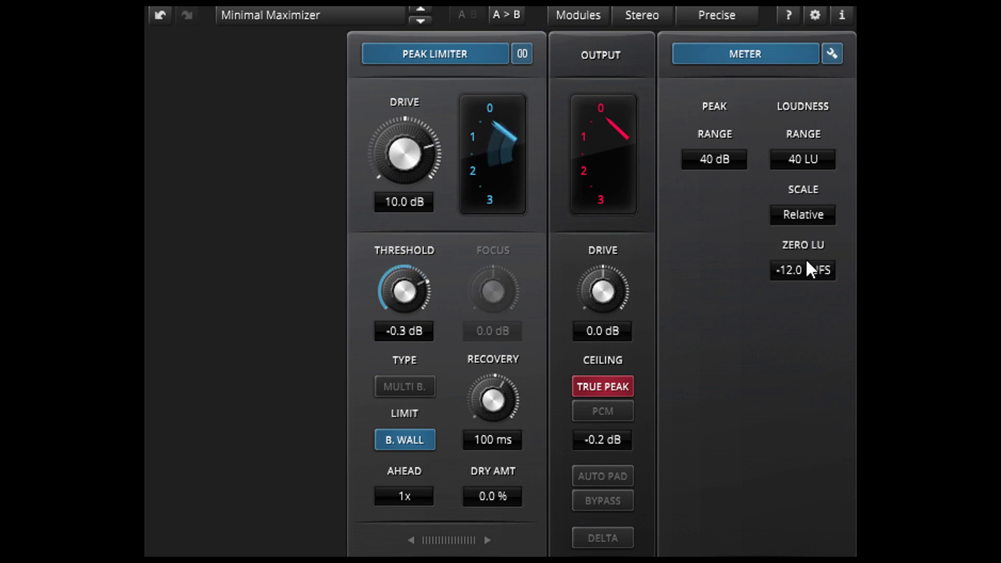
click(834, 53)
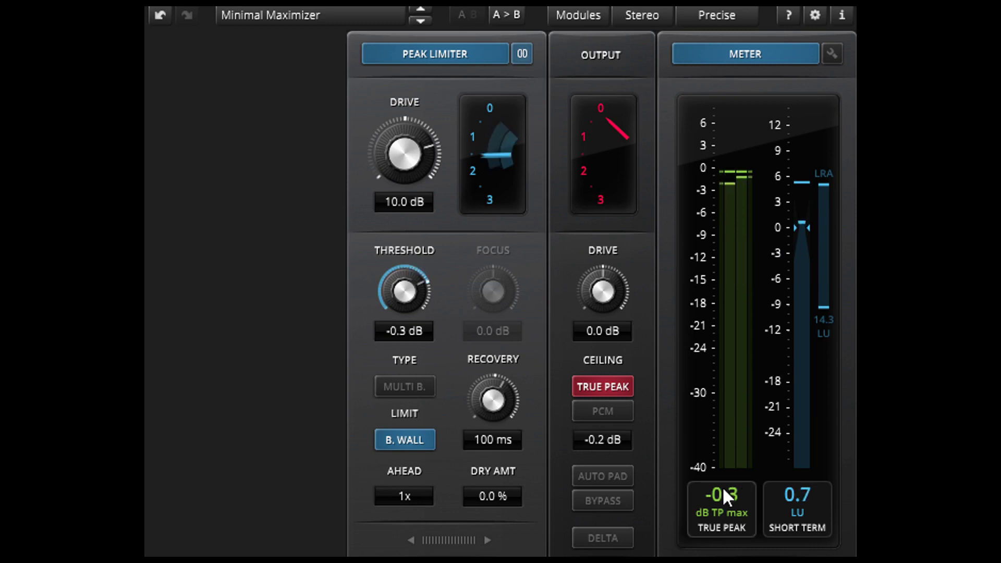
Step: Compare the processed and unprocessed signal by toggling the output bypass on and off twice
click(602, 502)
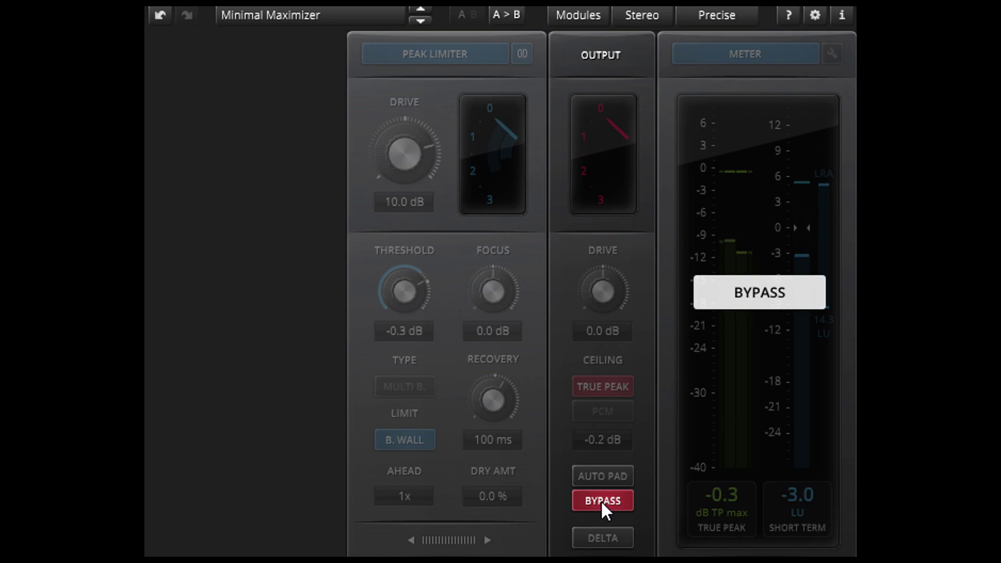
click(602, 501)
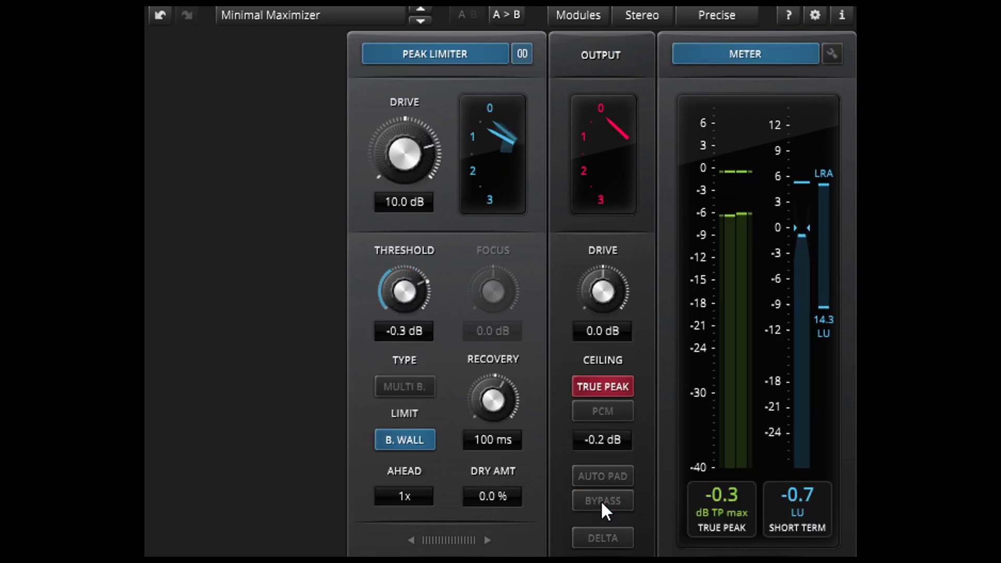
click(602, 502)
click(602, 502)
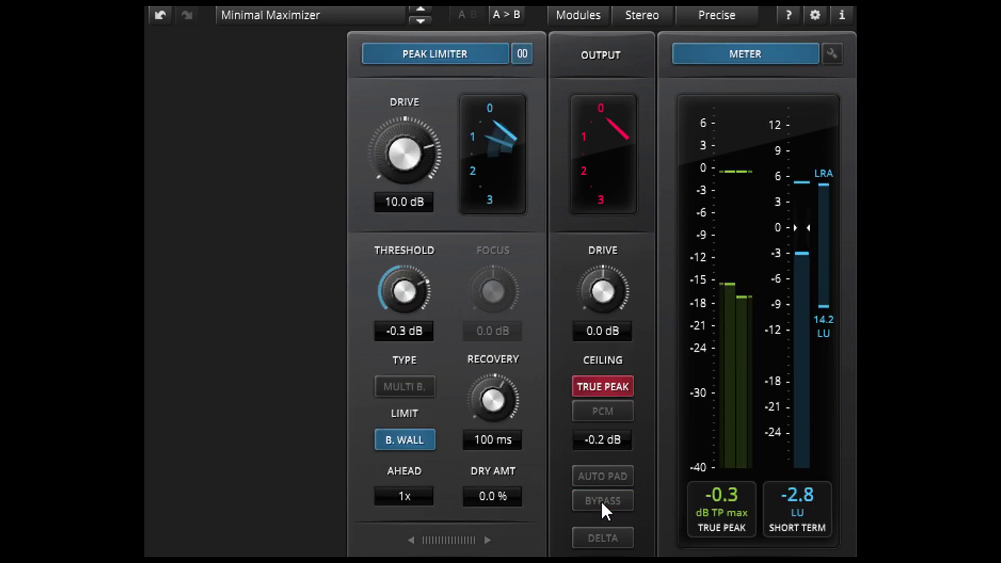
Step: Turn on Auto Pad and compare the limited signal with the original using the equal-loudness bypass
click(591, 477)
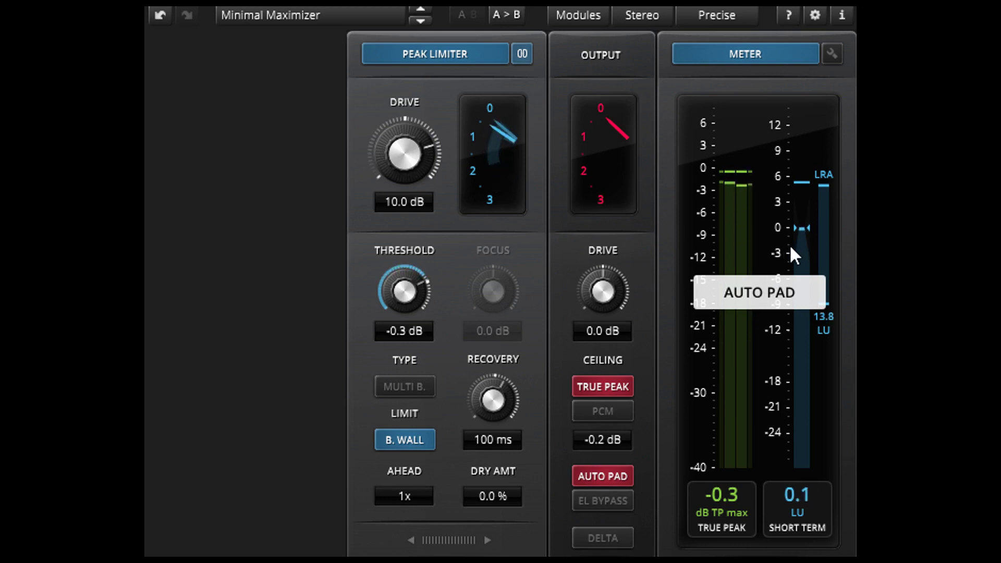
click(600, 501)
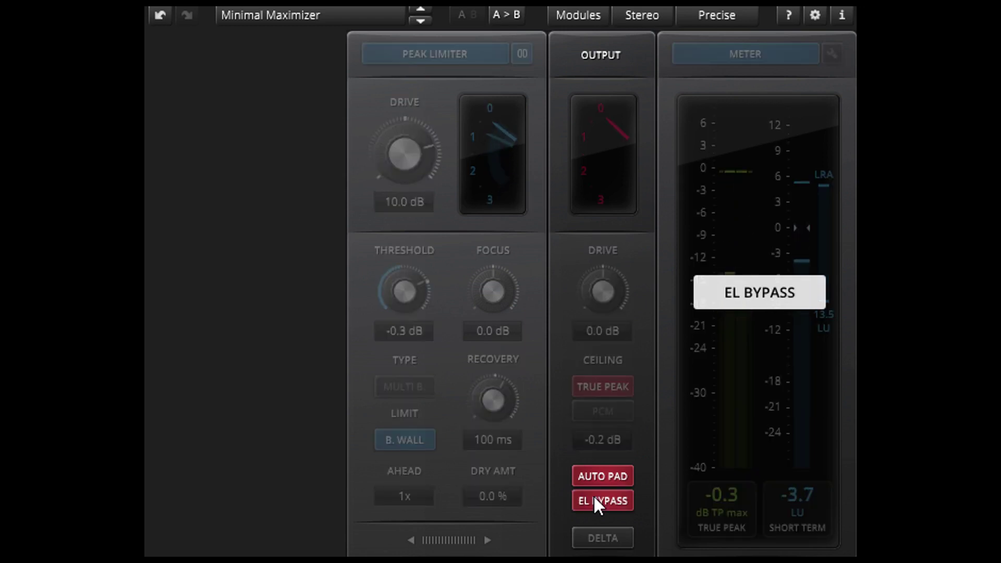
click(595, 502)
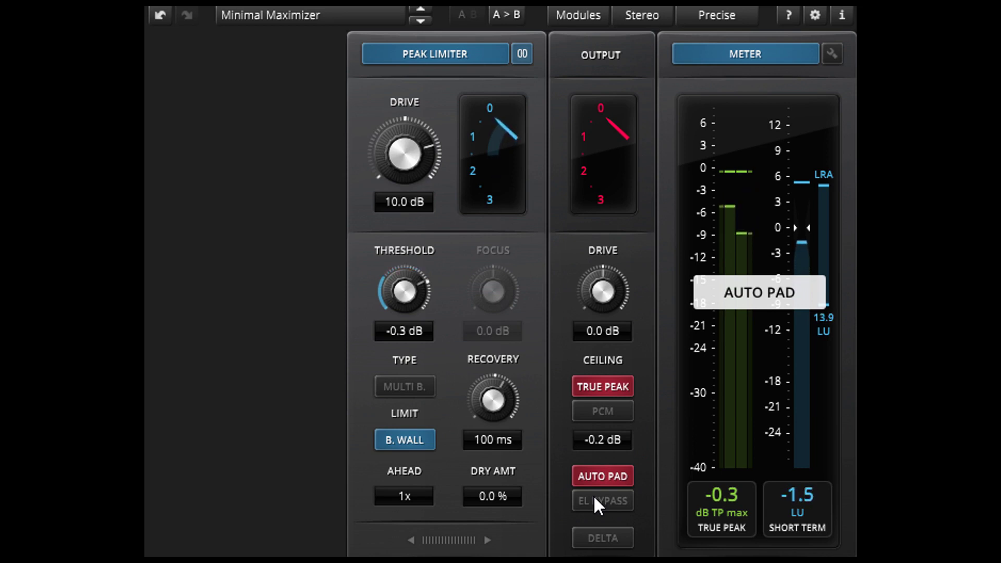
click(594, 500)
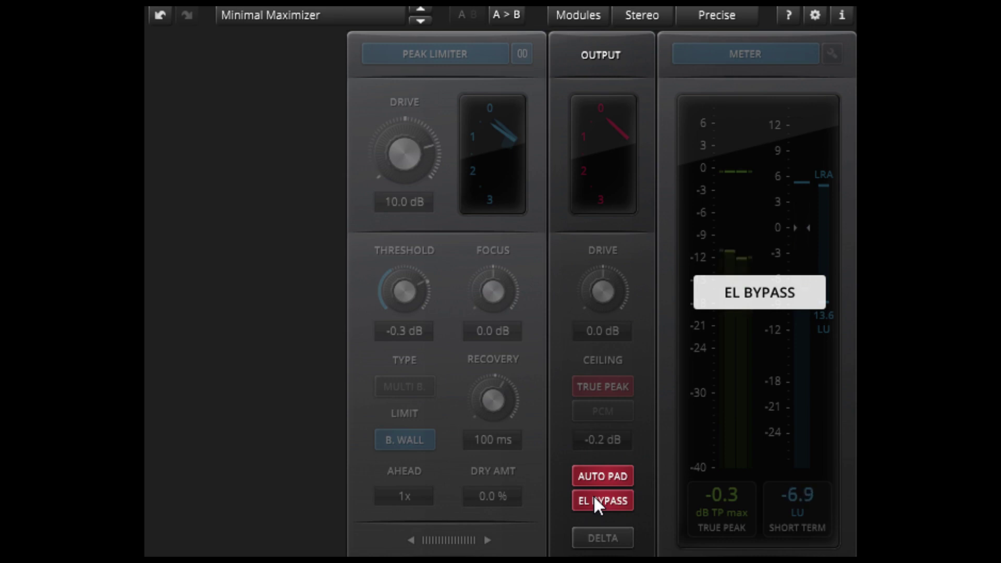
click(595, 500)
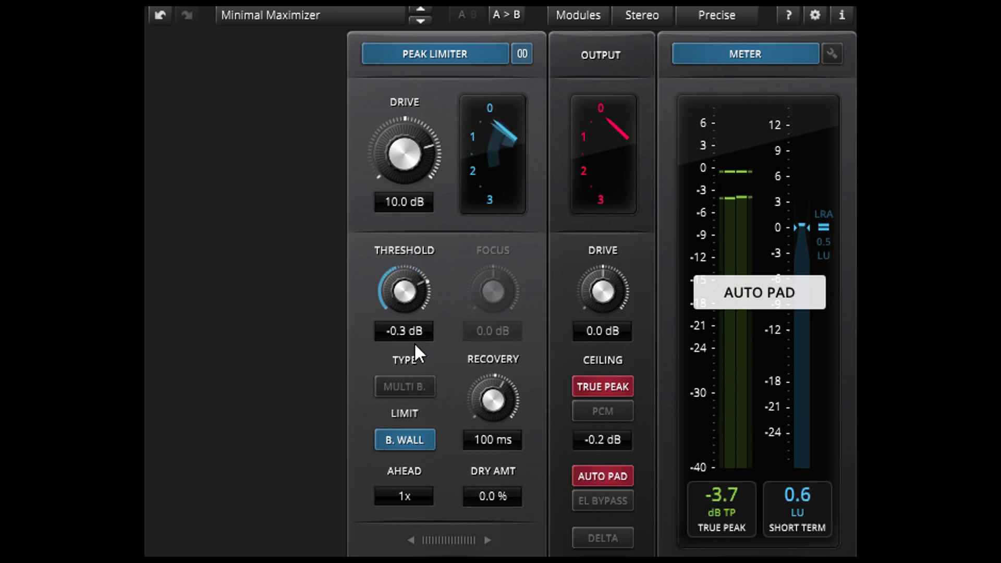
Step: Set the peak limiter's threshold to -1.0 dB and the peak readout to True Peak max
drag(414, 308, 414, 311)
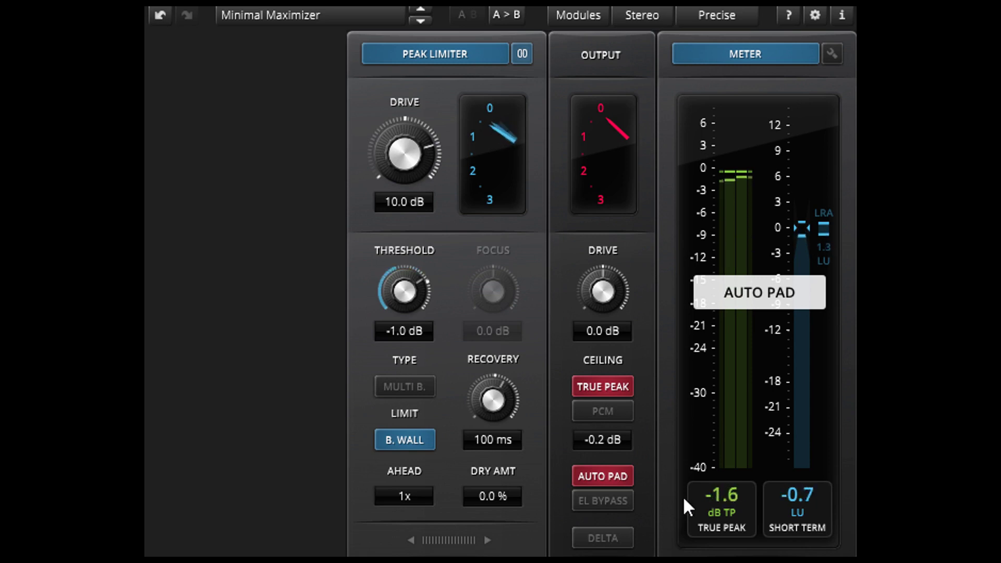
click(703, 503)
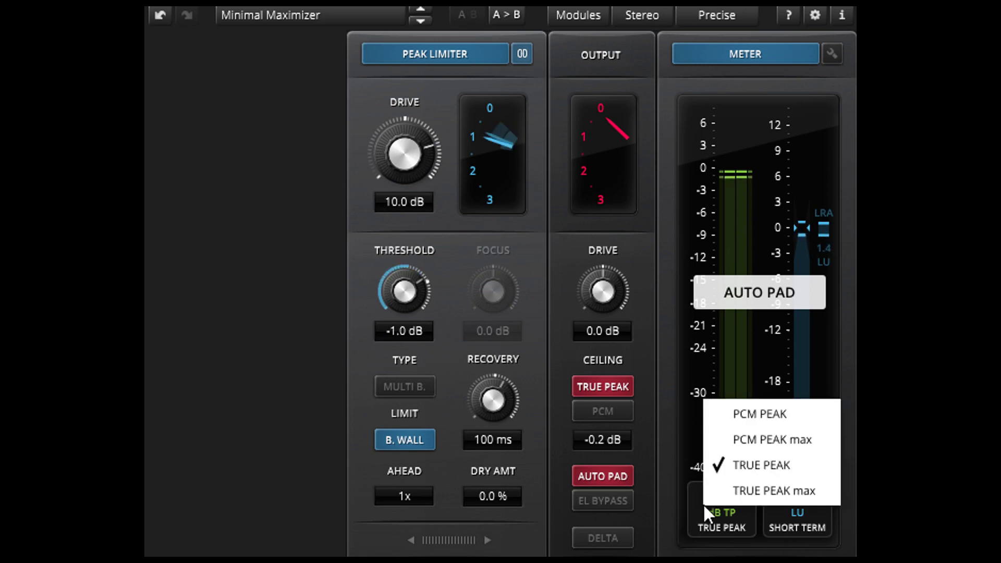
click(777, 490)
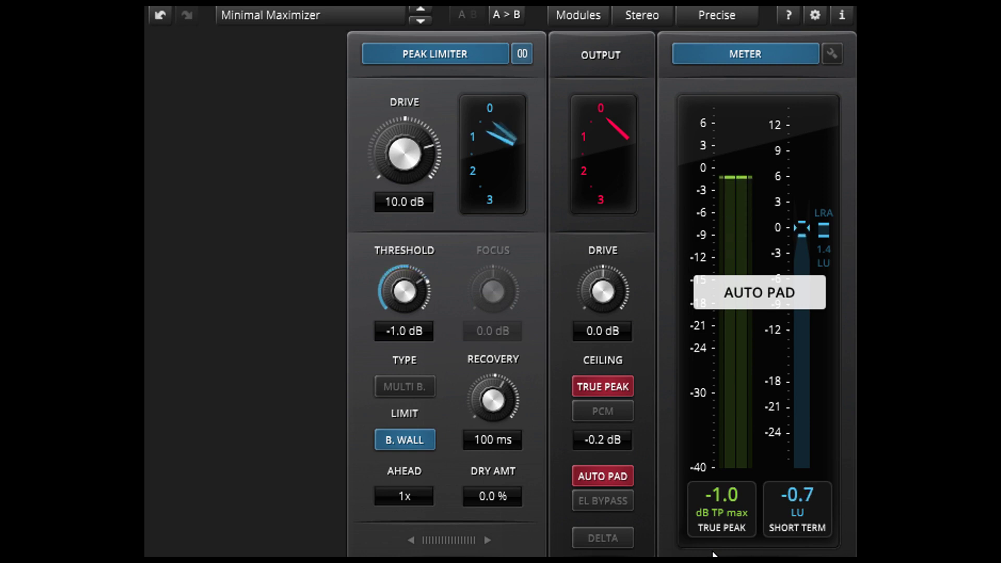
Step: Try the peak limiter's look-ahead at 3x, and settle on 2x
click(415, 498)
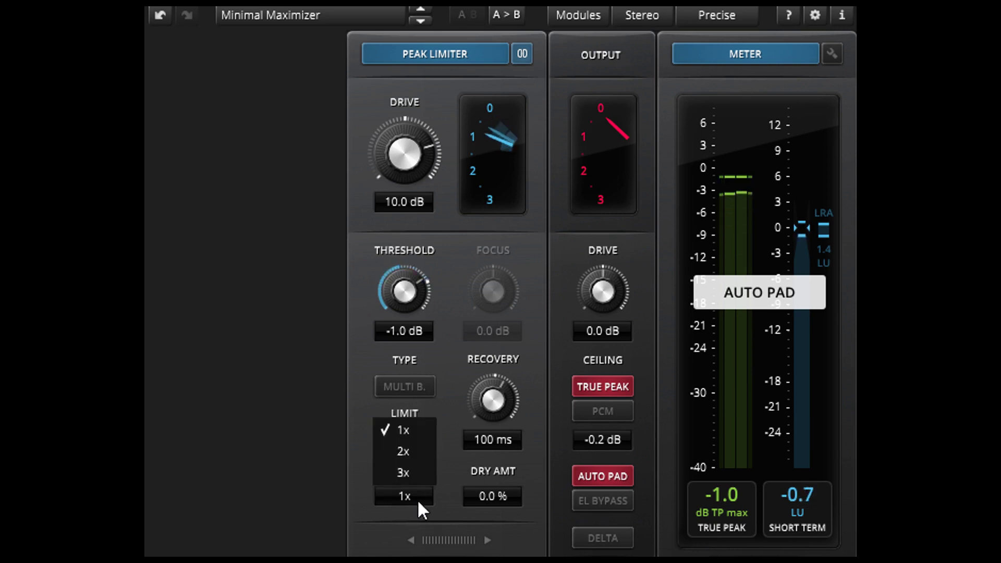
click(421, 473)
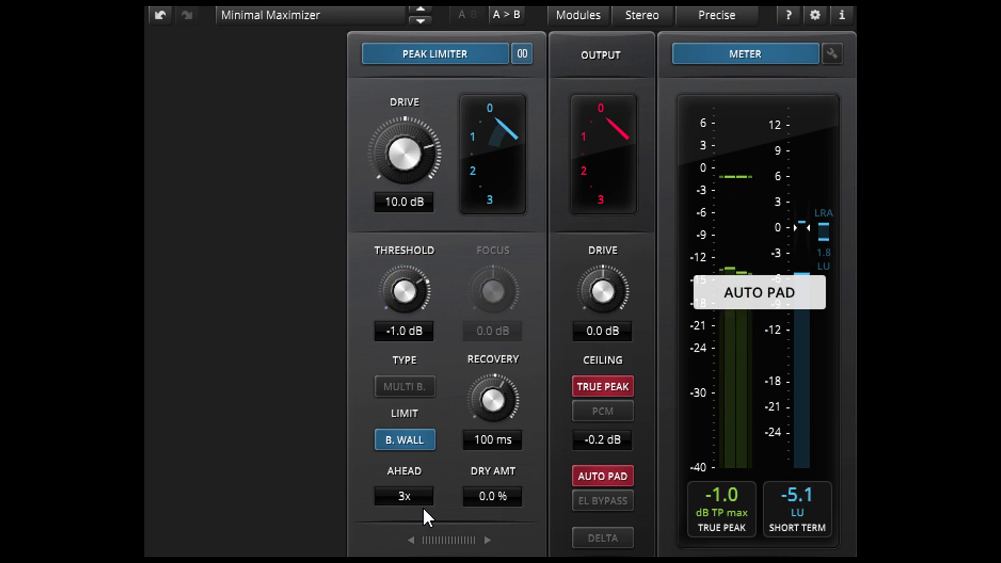
click(418, 496)
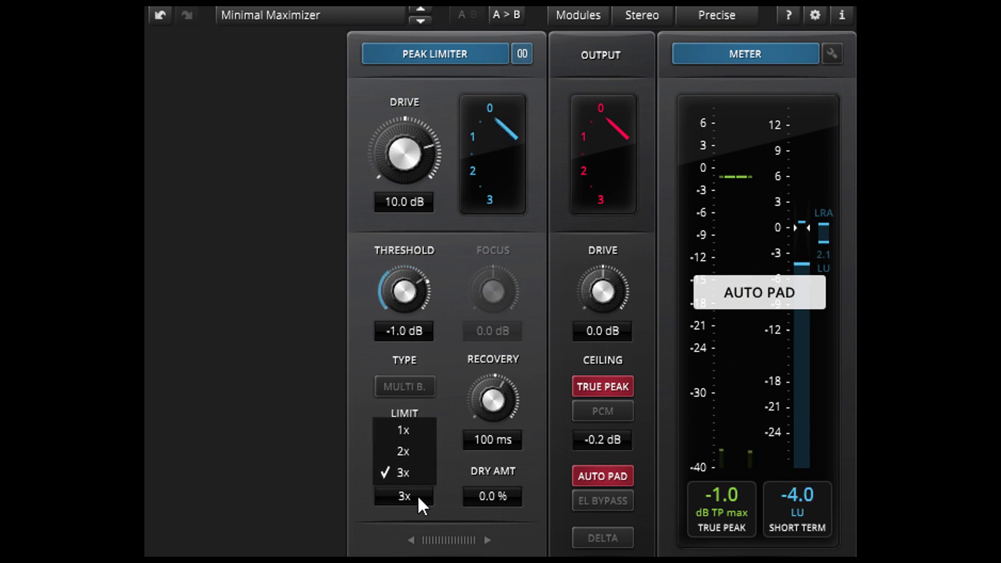
click(413, 451)
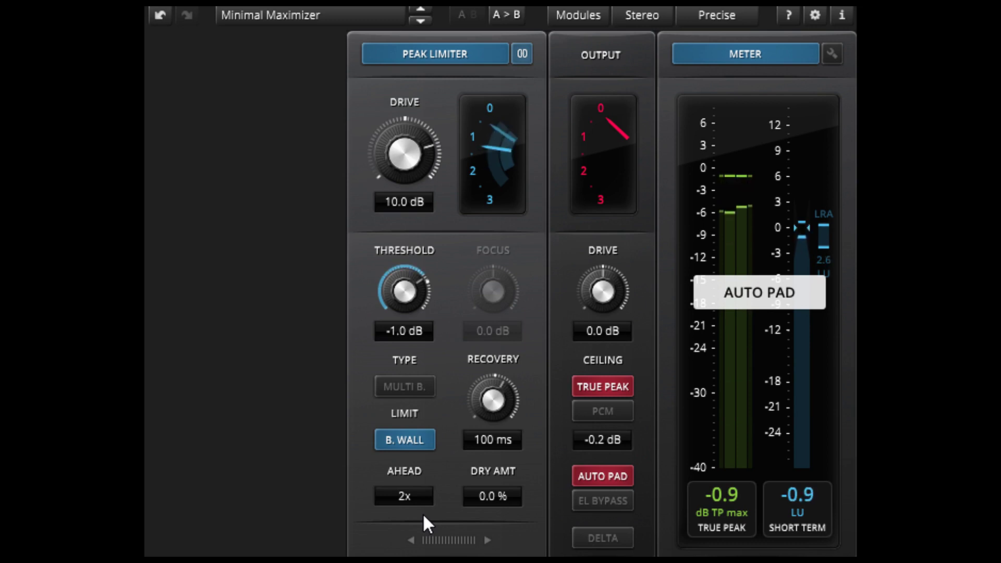
Step: Turn off brickwall limiting and set the output ceiling to -1.0 dB, the limiter threshold to -2.0 dB and its recovery to 296 ms
click(397, 440)
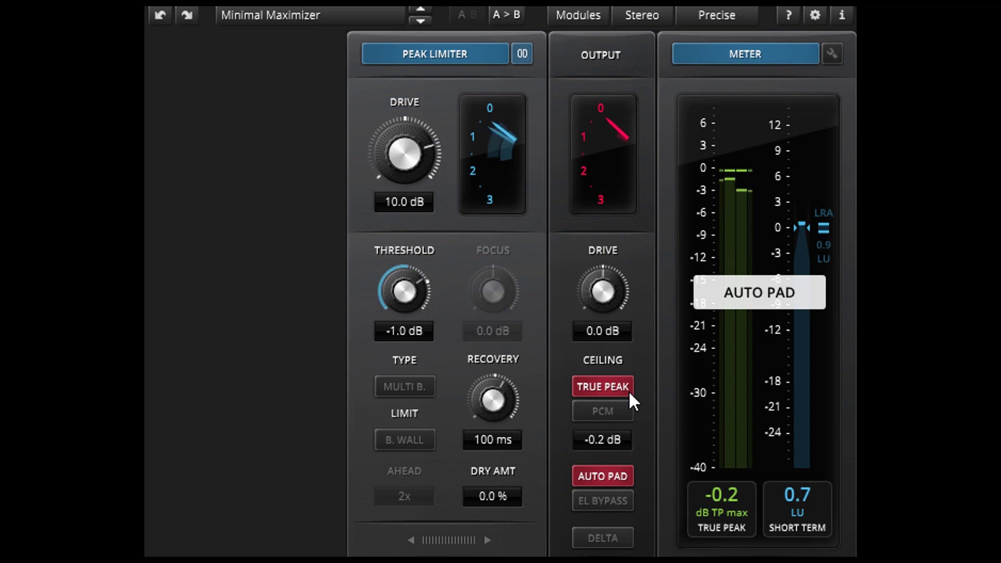
drag(626, 443, 626, 451)
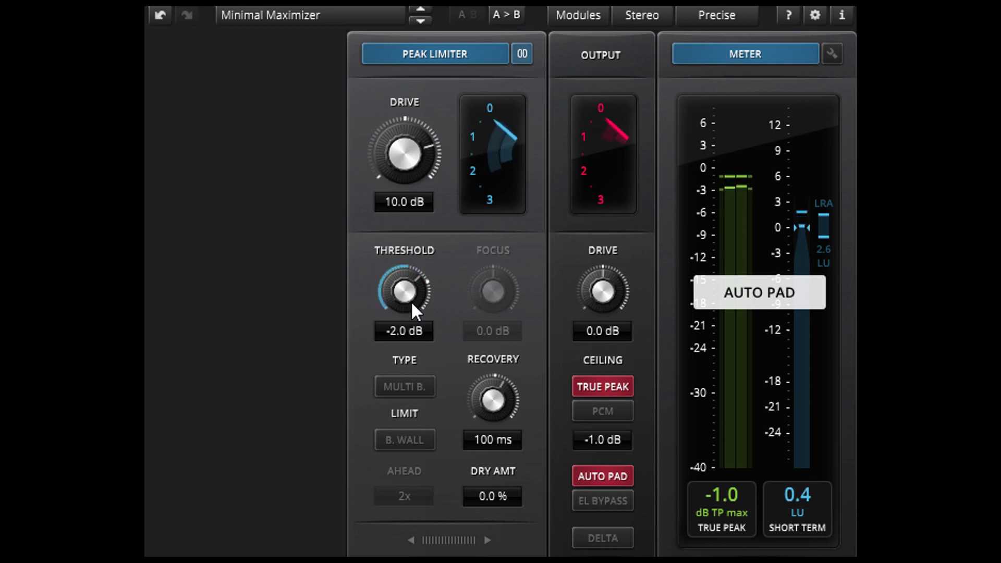
mouse_move(493, 439)
mouse_down()
mouse_move(493, 489)
mouse_move(493, 439)
mouse_up()
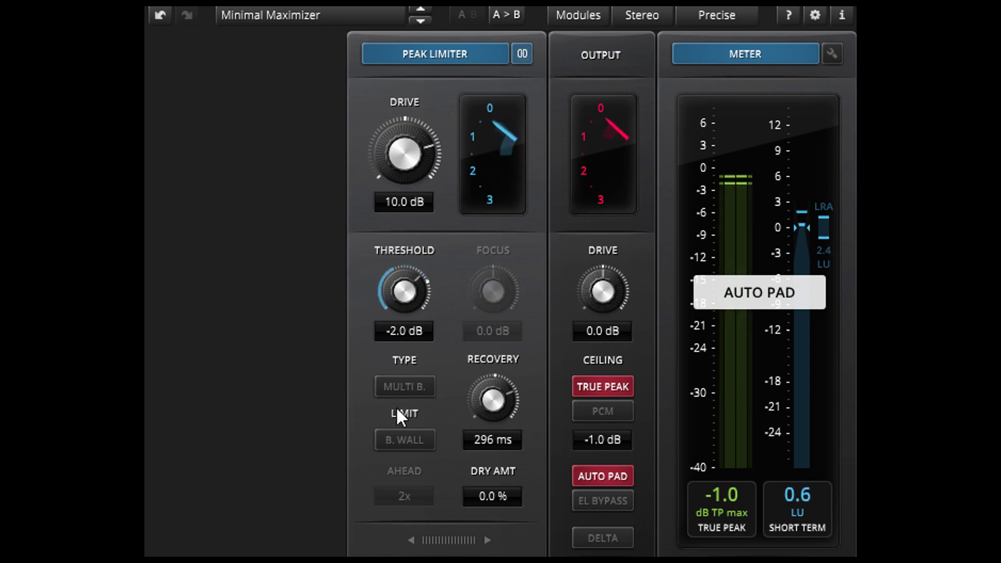
Step: Enable multi-band peak limiting with a focus of 2.5 dB and engage the equal-loudness bypass for comparison
click(407, 384)
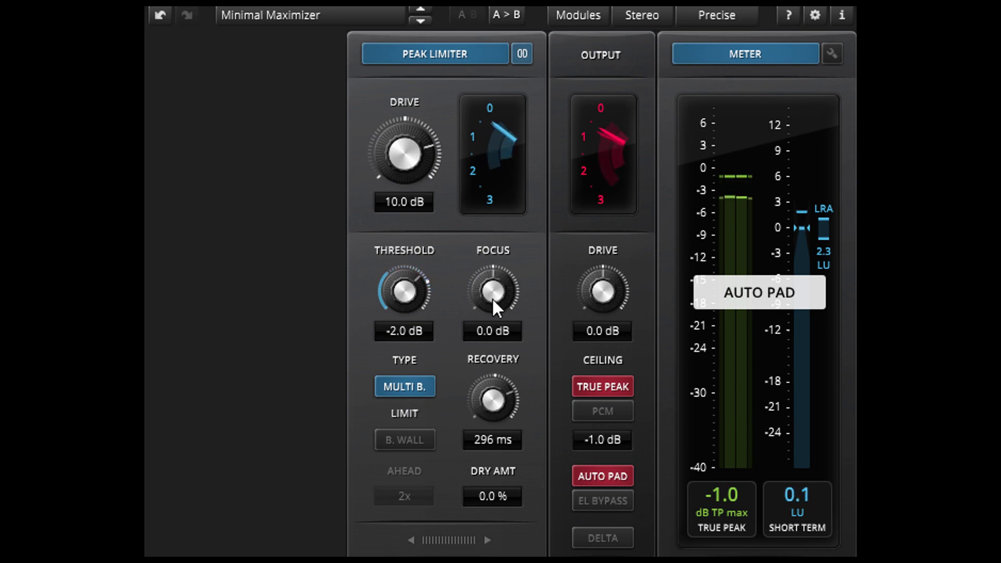
drag(495, 300, 492, 268)
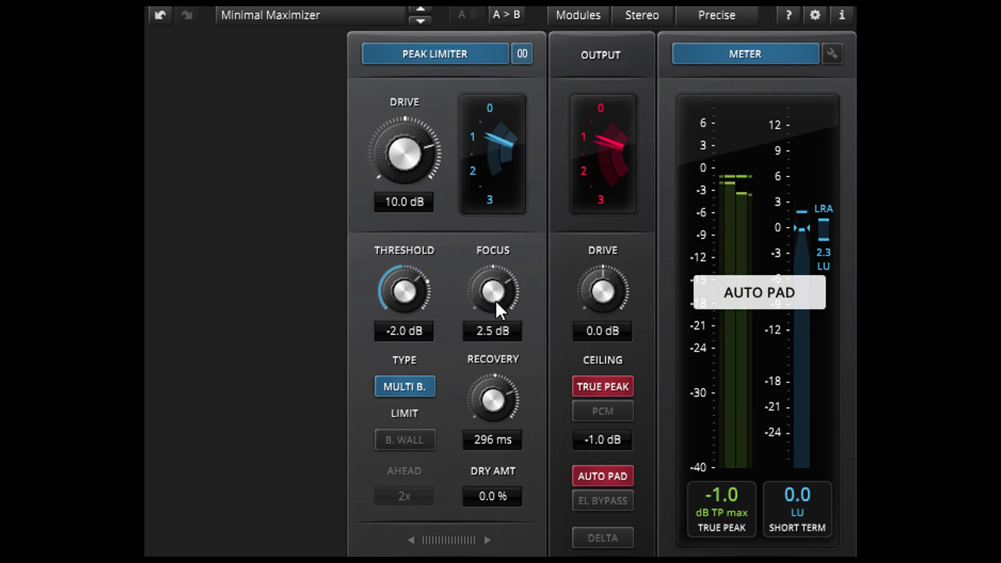
click(600, 502)
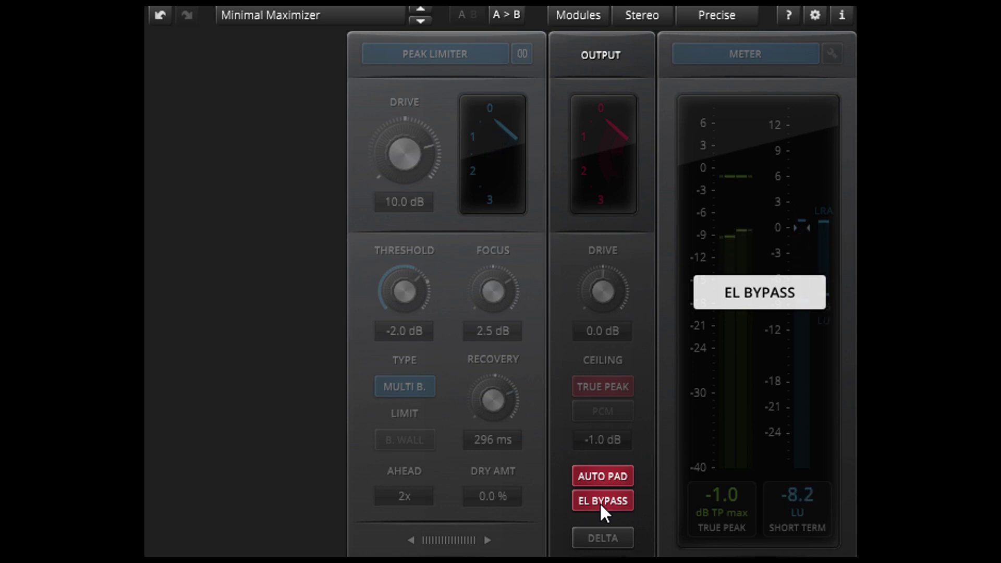
Step: Disengage the equal-loudness bypass and compare the peak limiter with multi-band processing off and back on
click(600, 502)
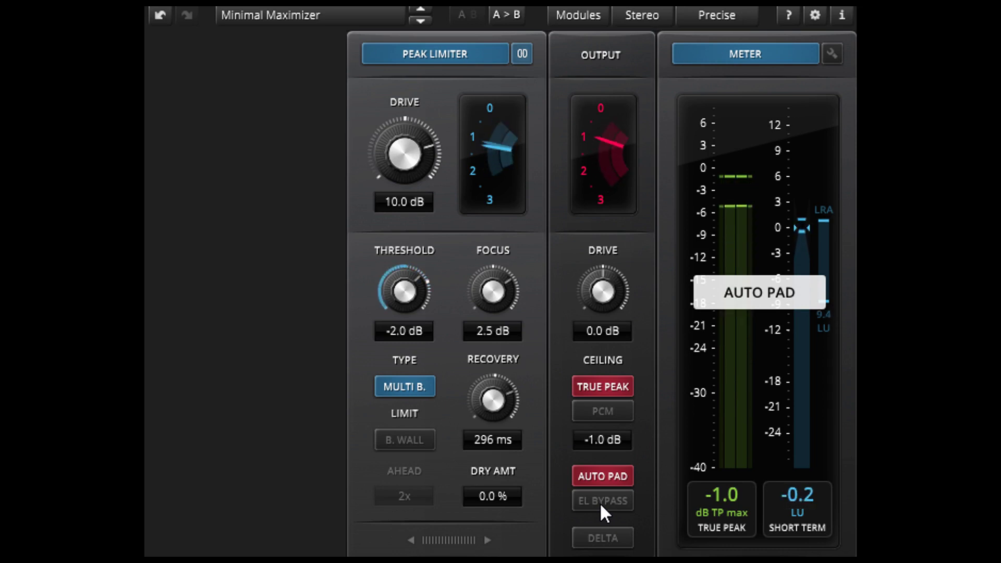
click(396, 390)
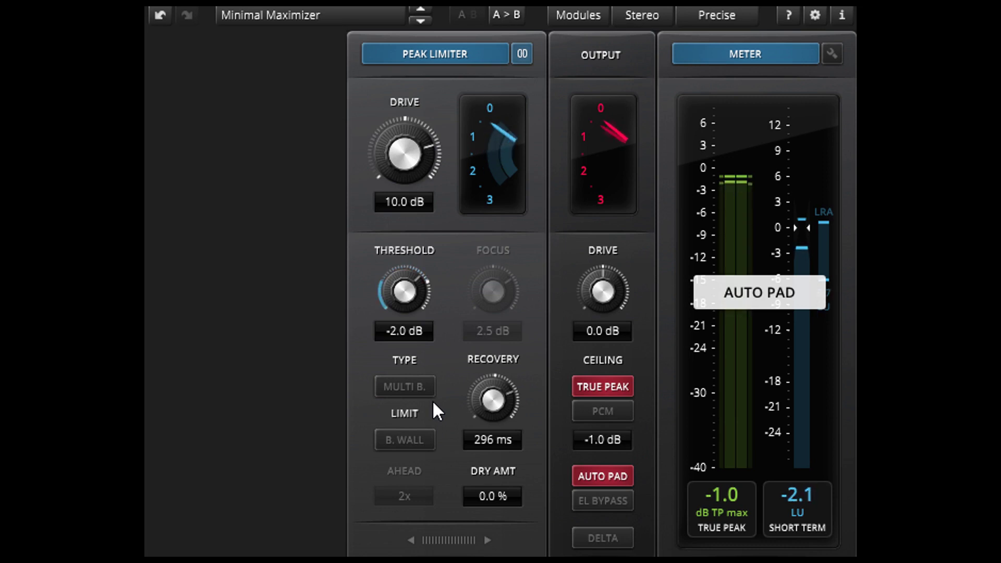
click(421, 391)
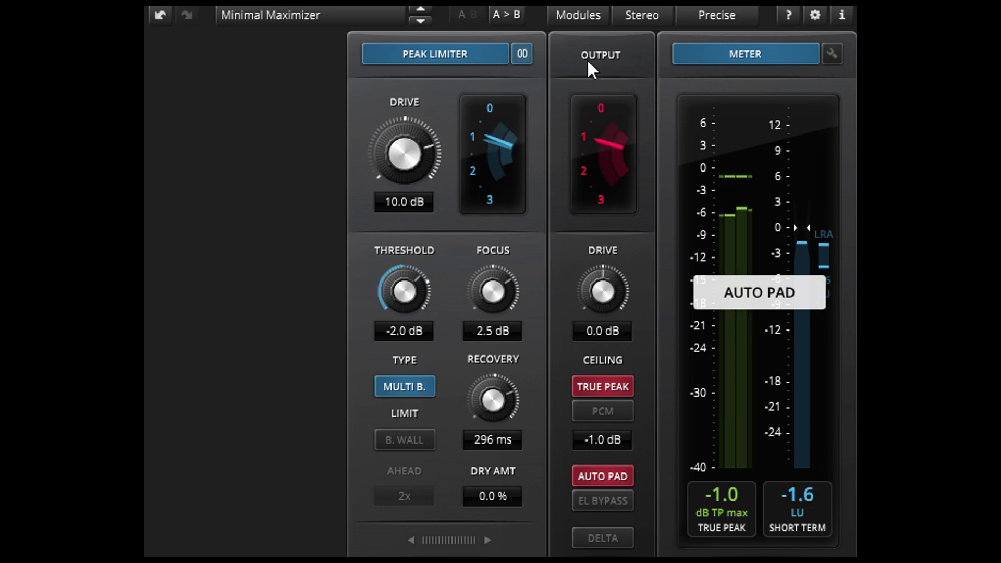
Step: Add the Clipper module to the chain and place it after the peak limiter
click(574, 16)
click(394, 66)
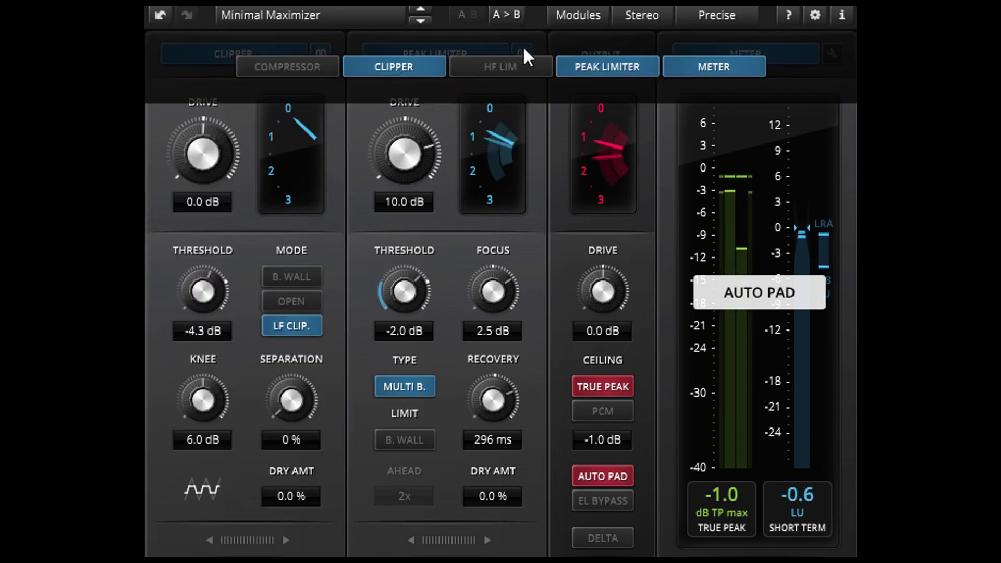
click(568, 14)
drag(246, 536, 462, 527)
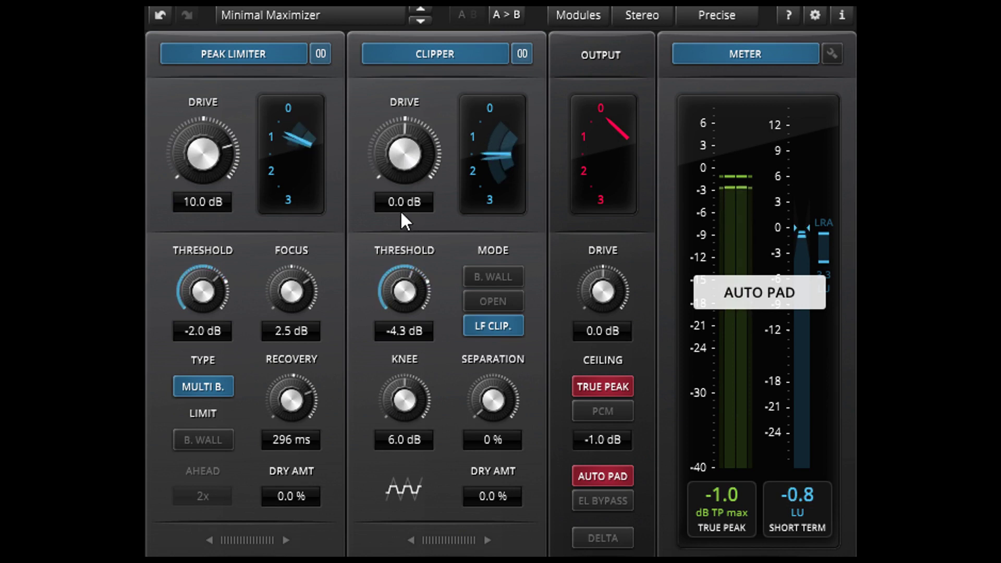
Step: Set the clipper to brickwall mode with a -1.0 dB threshold, try its knee at 10.0 dB before settling on 2.0 dB, and raise its separation
click(502, 275)
drag(404, 292, 404, 275)
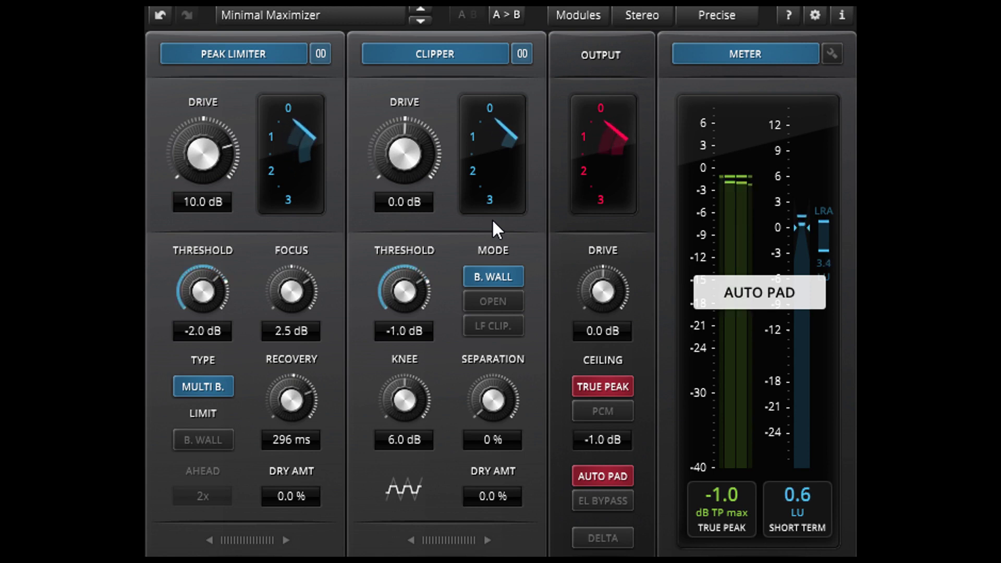
drag(399, 399, 398, 356)
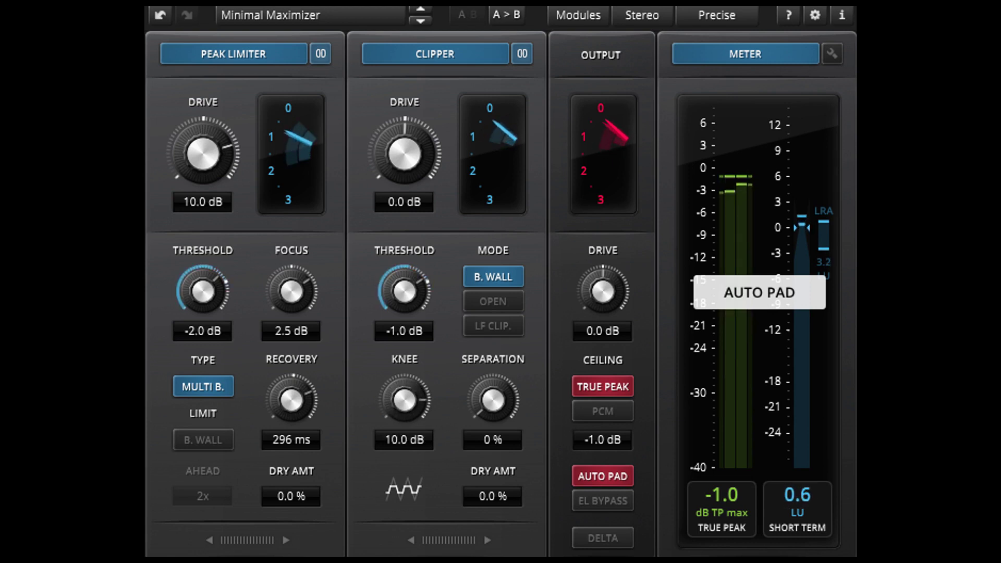
drag(399, 355, 398, 424)
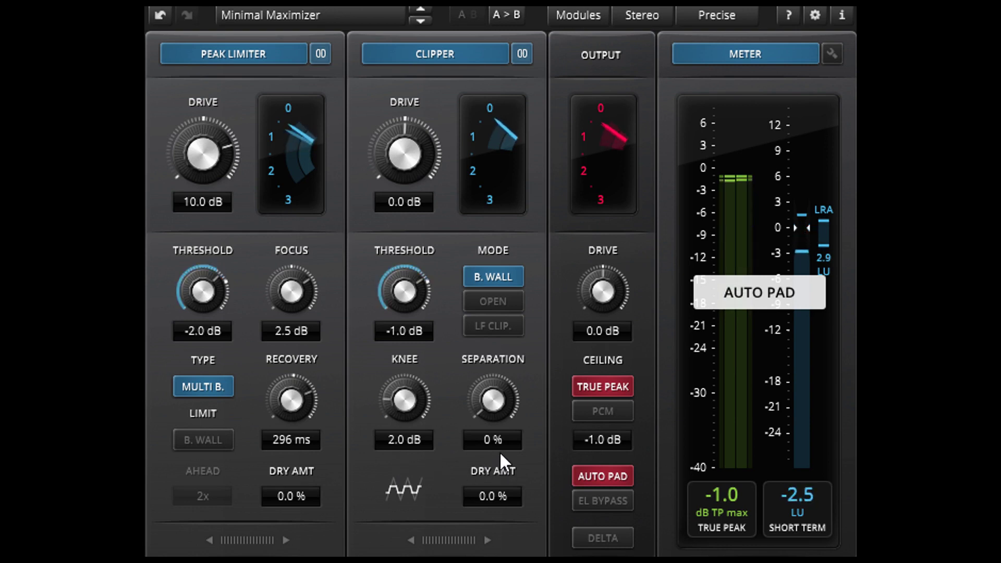
drag(497, 399, 497, 300)
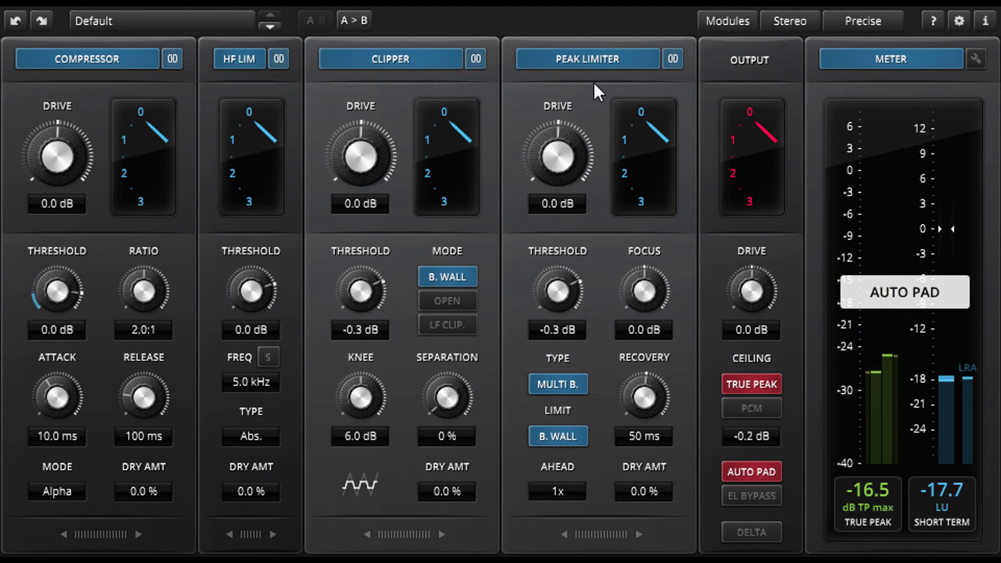
Step: In the Default preset, set the clipper to 7.0 dB drive and -7.0 dB threshold, and the peak limiter to 3.0 dB drive and -1.0 dB threshold
drag(361, 155, 375, 124)
drag(361, 290, 361, 336)
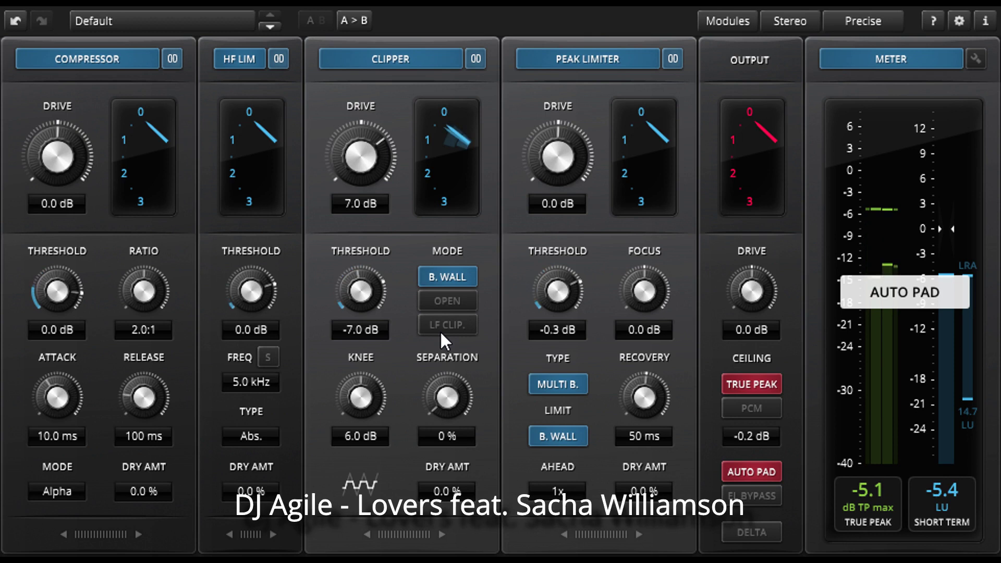
drag(577, 279, 577, 284)
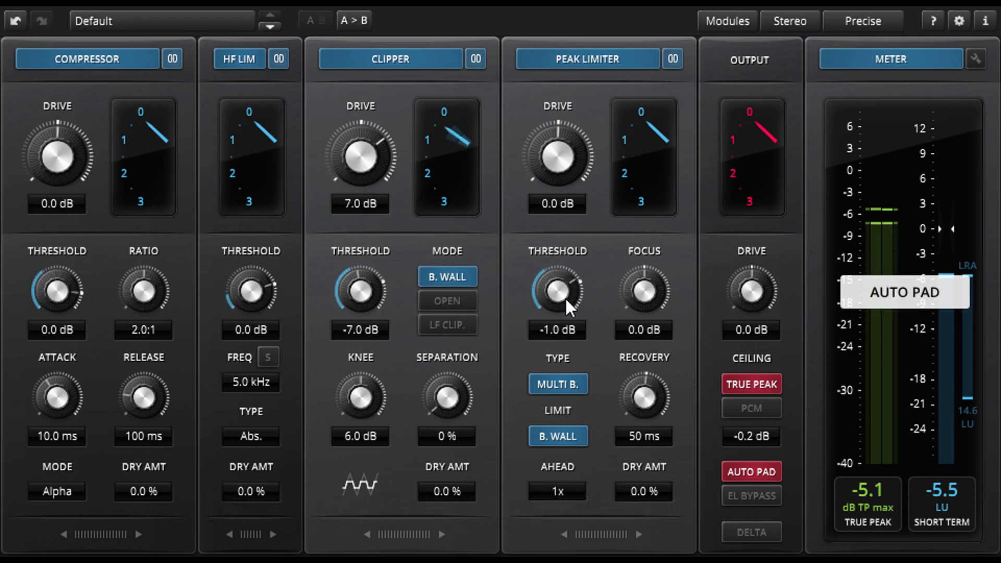
drag(562, 151, 562, 136)
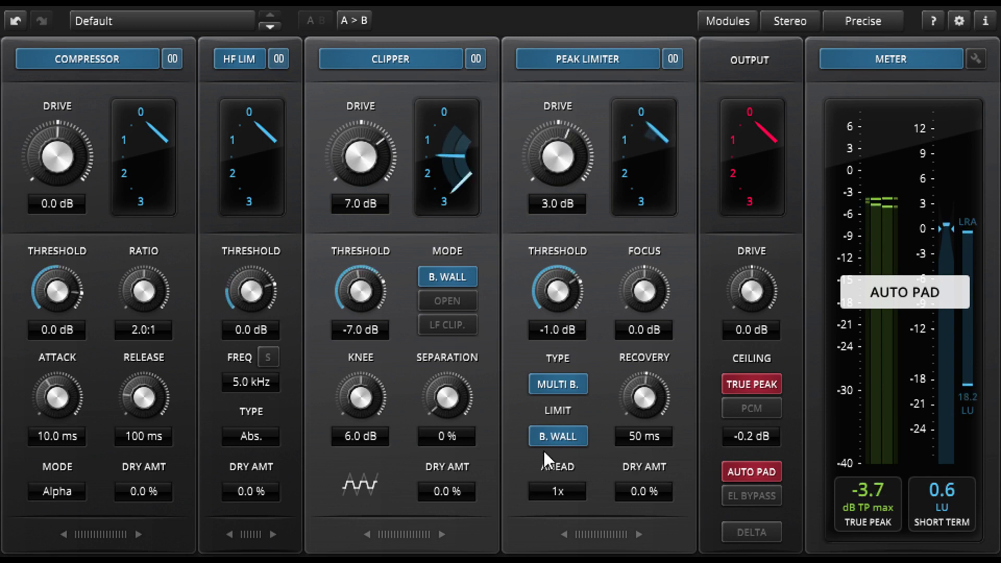
Step: Try the clipper's open mode, switch it to LF clip, and set its separation to 36 %
click(445, 302)
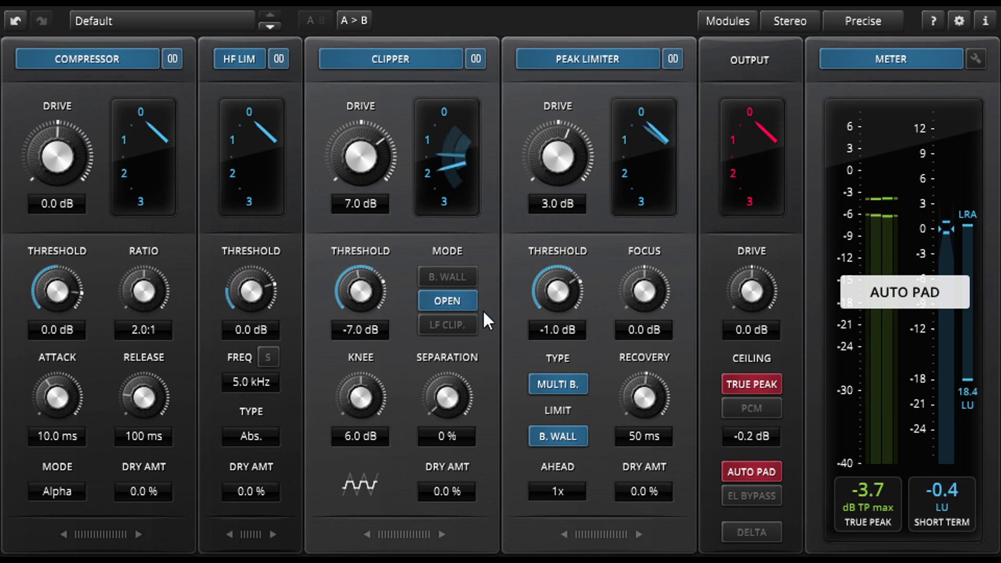
click(458, 324)
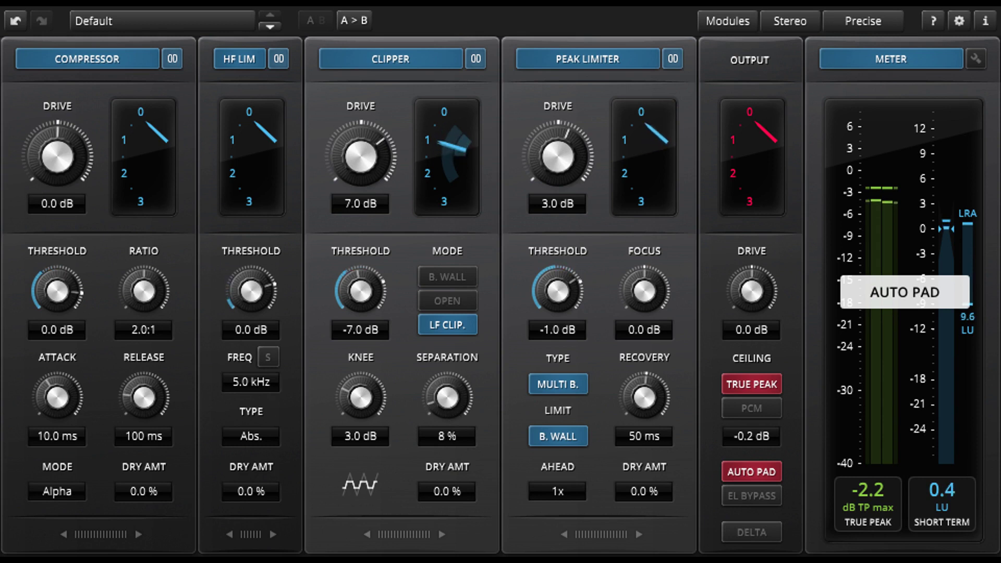
drag(448, 397, 447, 387)
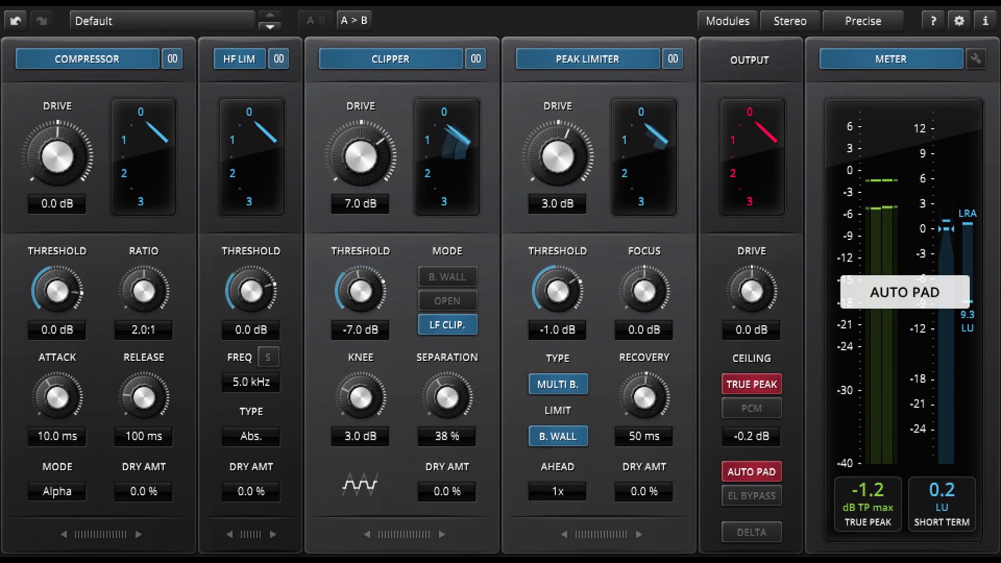
drag(448, 397, 448, 400)
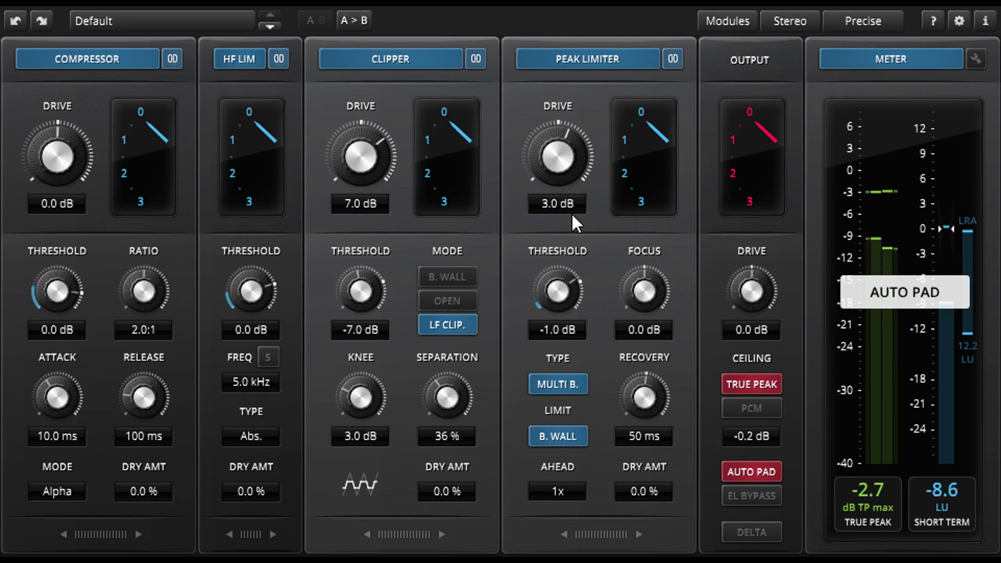
Step: Copy state A to B, and in state A set the clipper's drive to 0 dB and its threshold to -14 dB
click(350, 19)
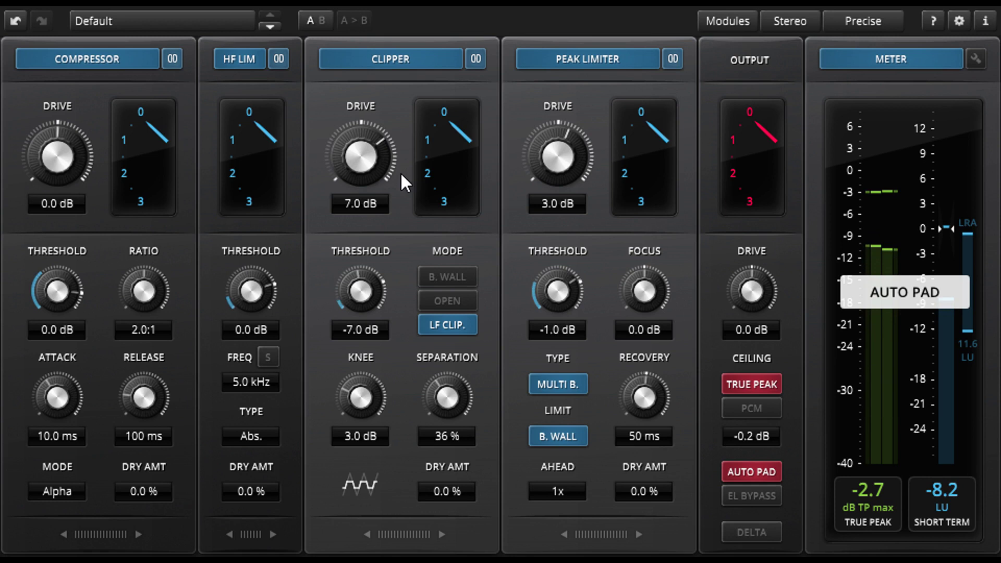
double_click(366, 203)
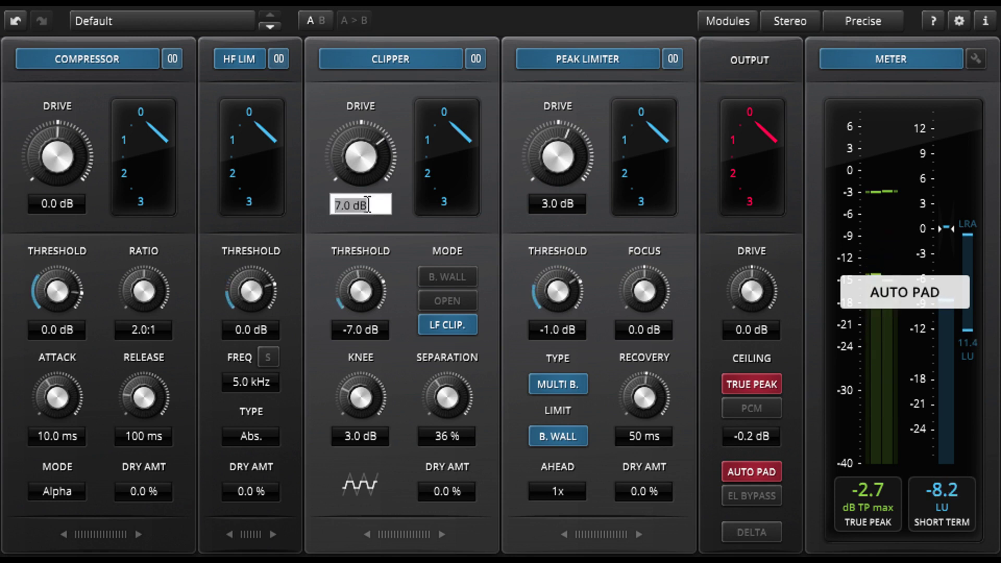
text(0)
key(Return)
double_click(364, 327)
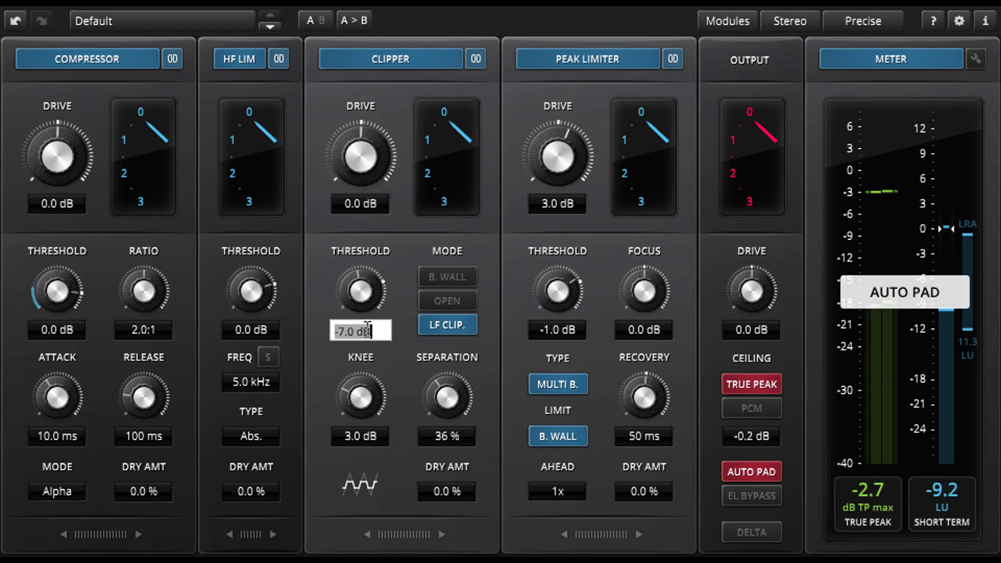
text(-14)
key(Return)
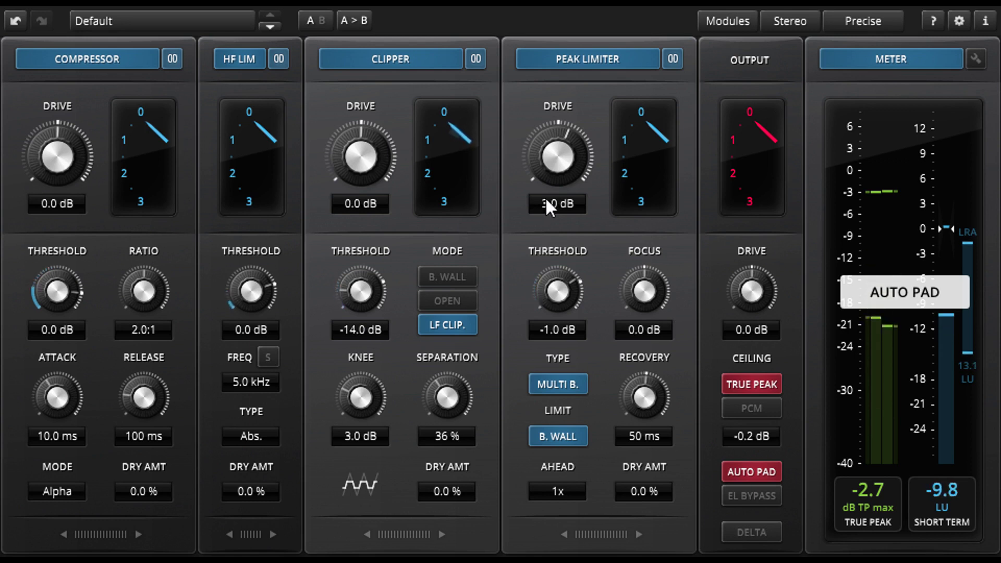
Step: Set the peak limiter's drive to 10 dB in state A
double_click(561, 199)
text(10)
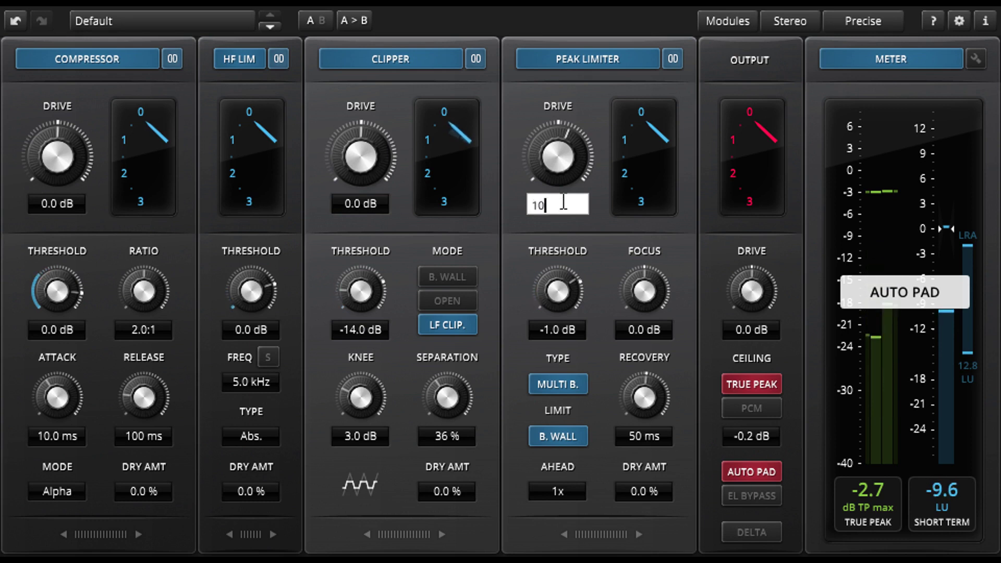
key(Return)
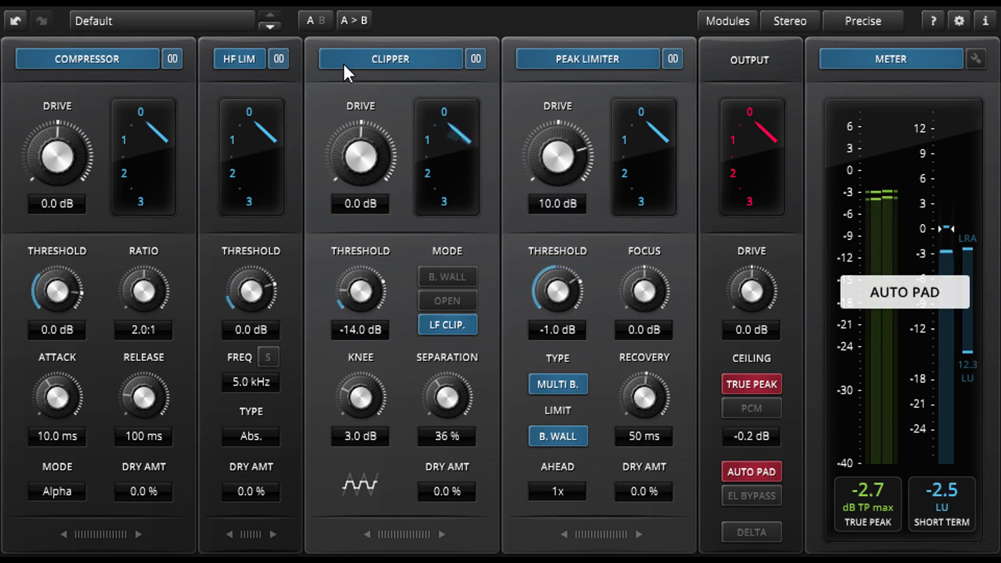
Step: Compare states A and B by alternating between them, ending on A
click(312, 18)
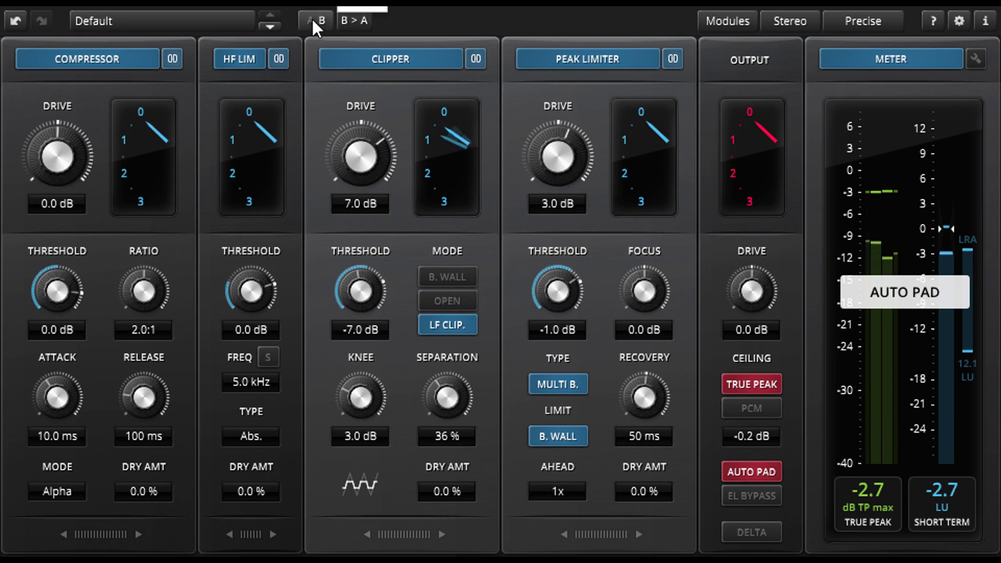
click(312, 18)
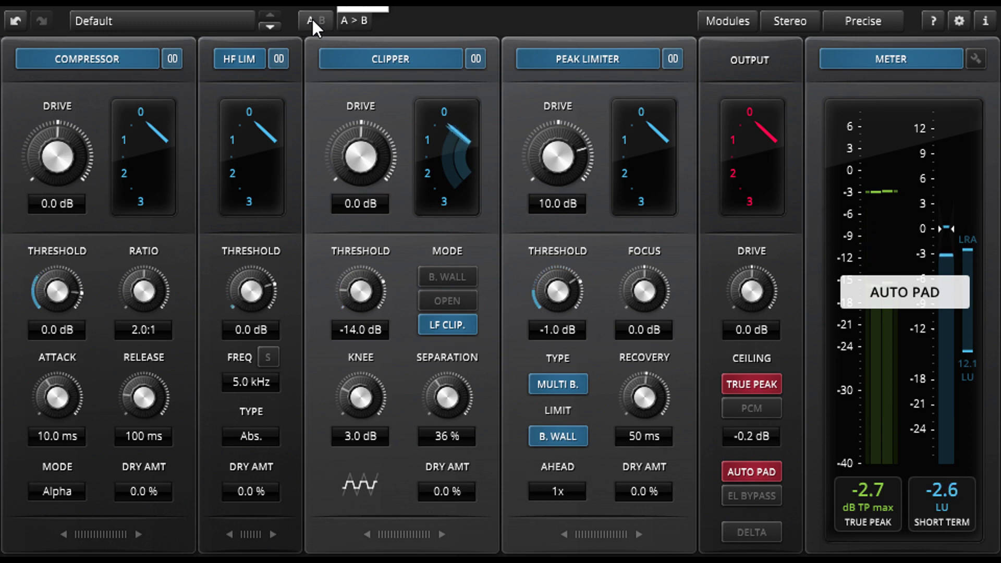
click(312, 18)
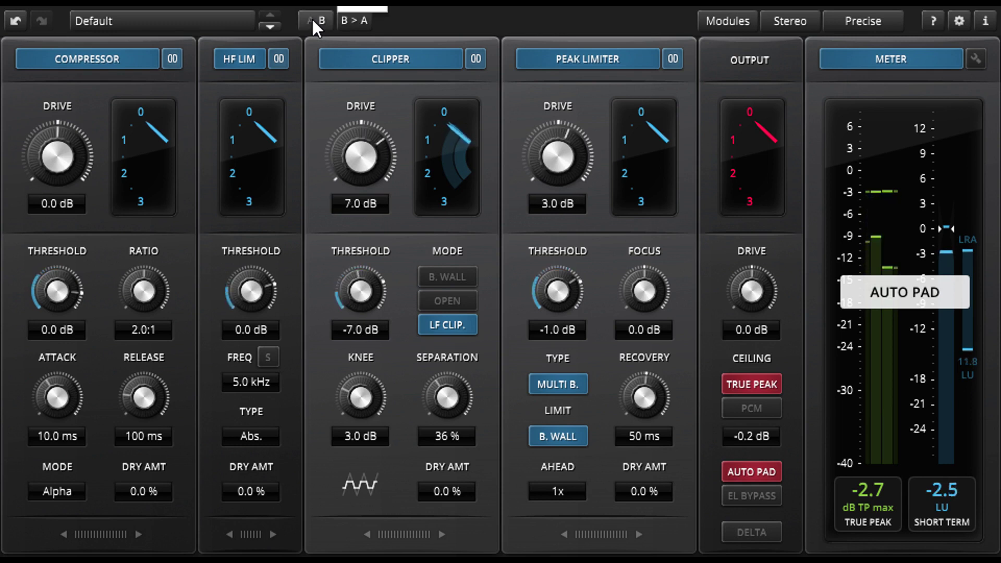
click(312, 17)
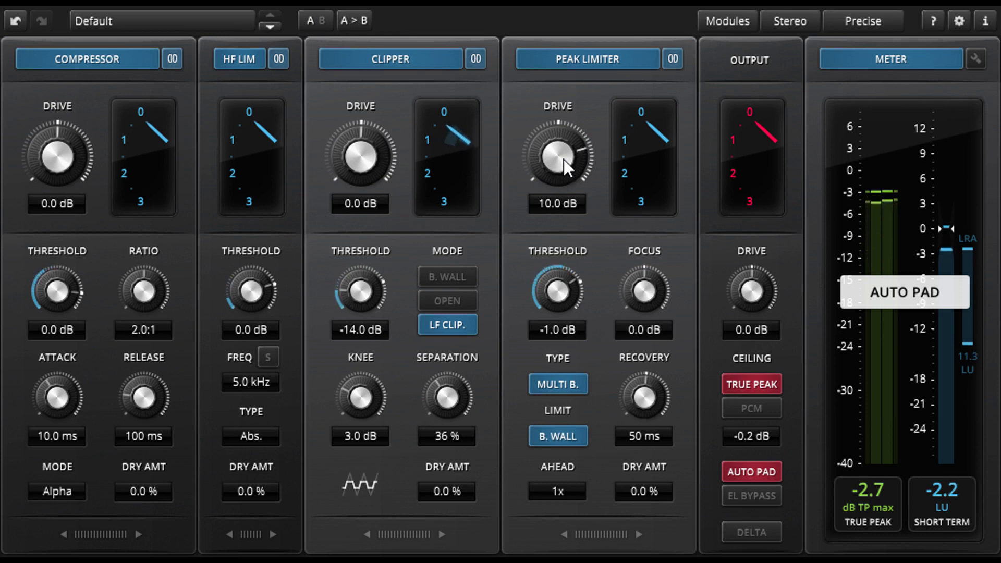
Step: Compare the sound with and without the clipper by bypassing it twice, leaving it enabled
click(383, 56)
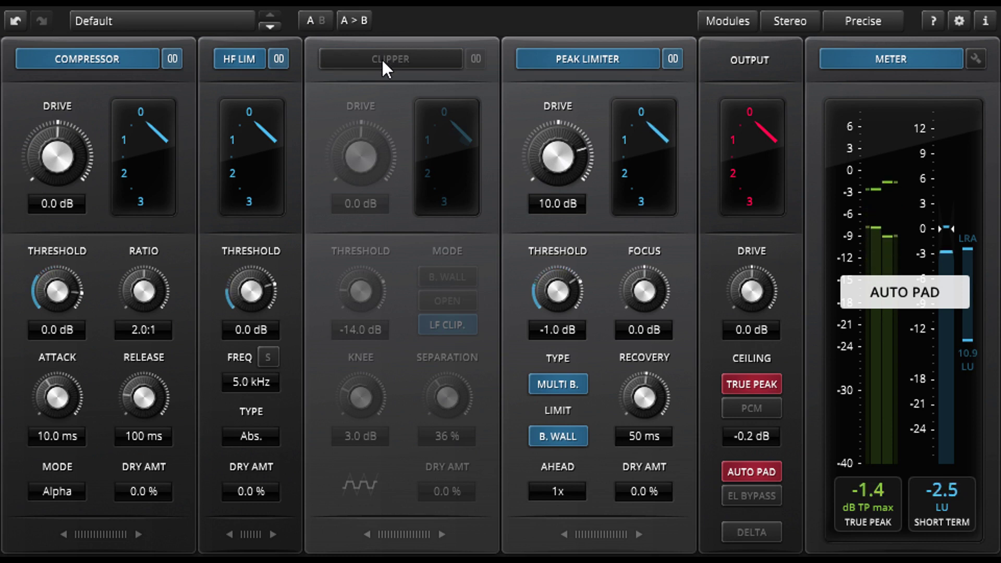
click(383, 62)
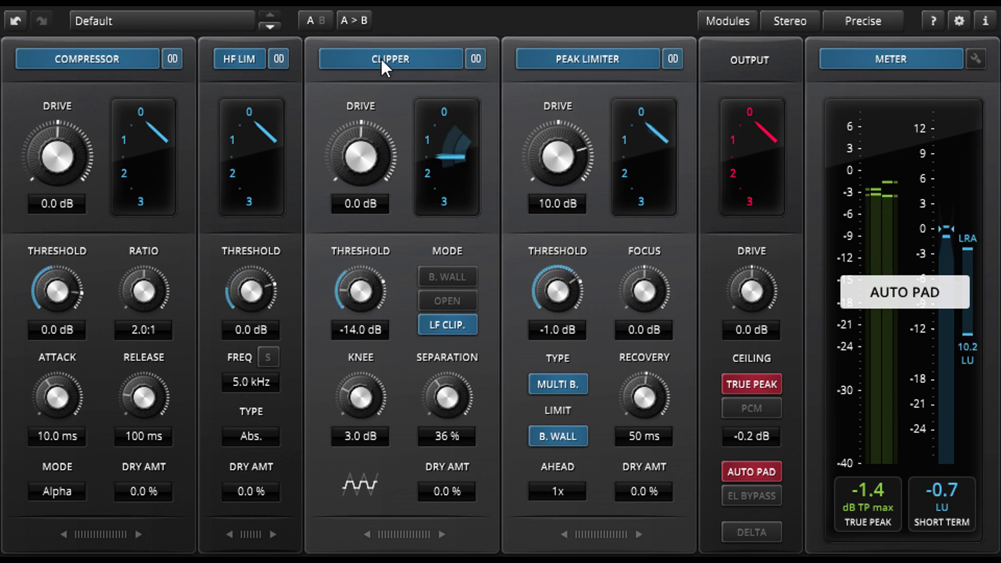
click(381, 58)
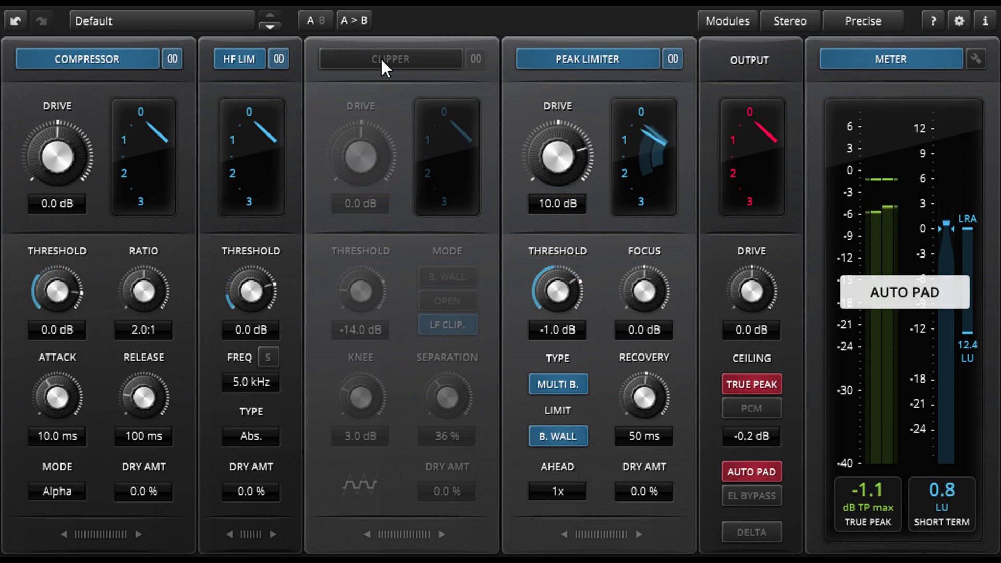
click(381, 58)
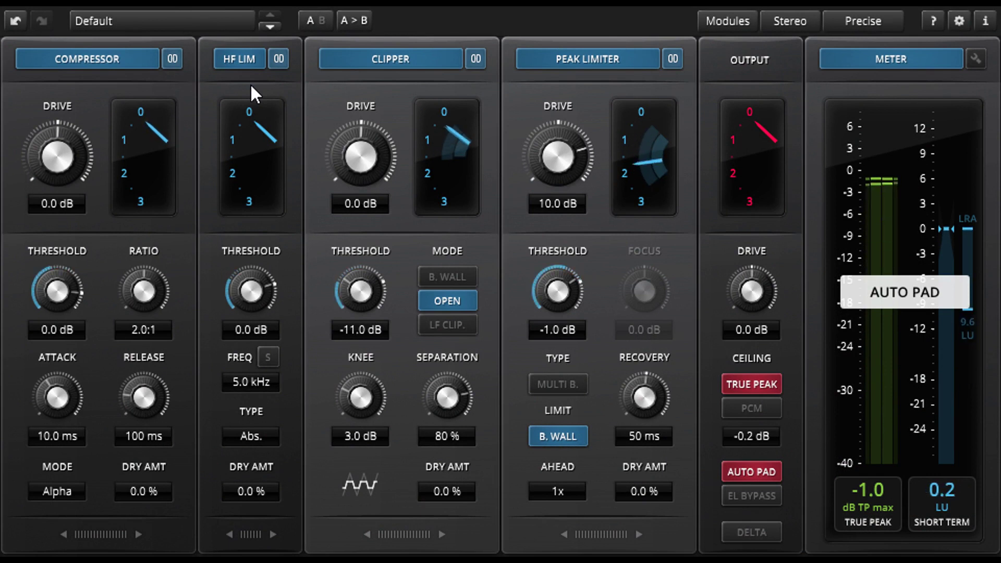
Step: Set the HF limiter's frequency to 6.0 kHz, audition its band in solo, and bring its threshold to -13.4 dB and finally -20.8 dB
drag(252, 304, 253, 324)
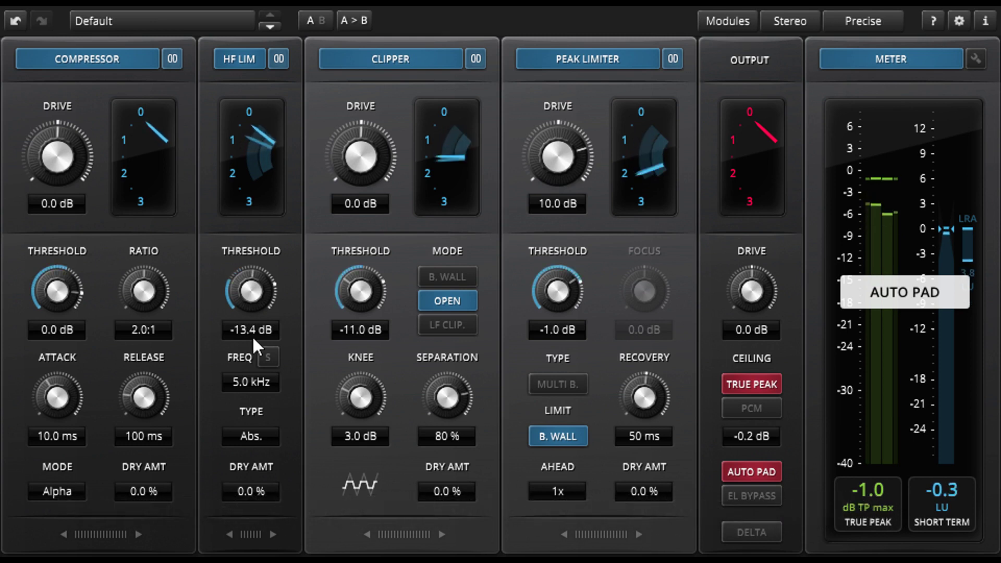
drag(260, 379, 259, 367)
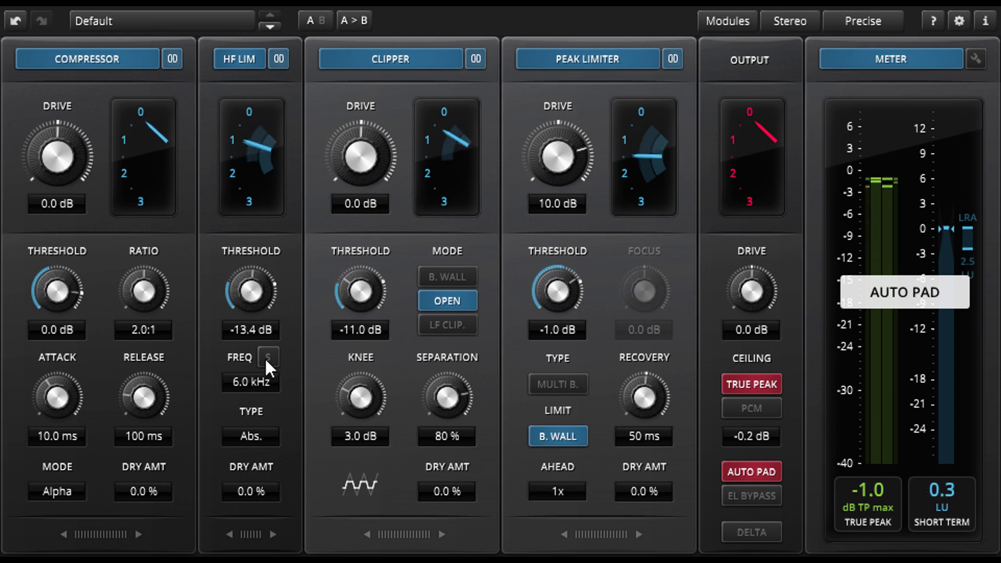
click(264, 358)
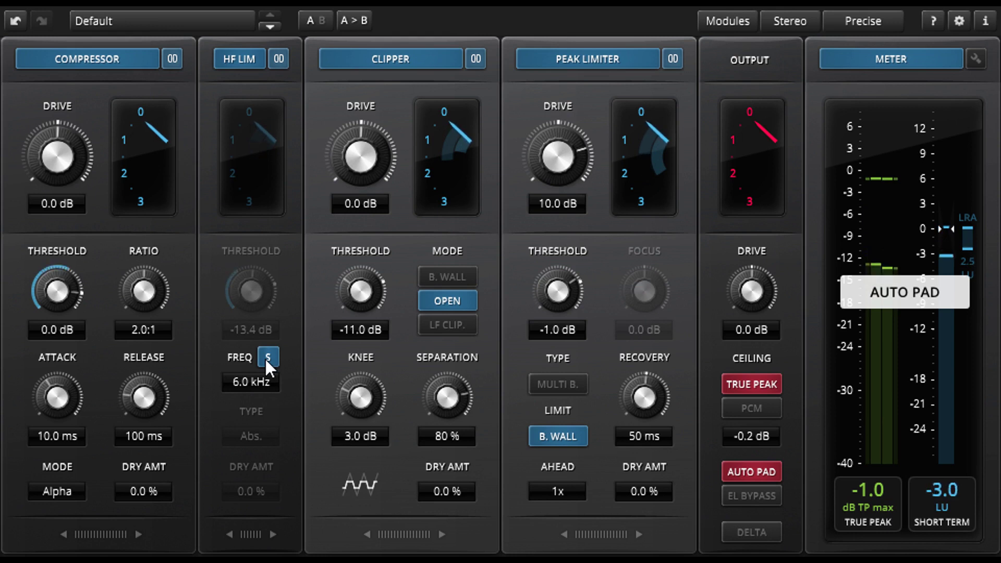
click(265, 358)
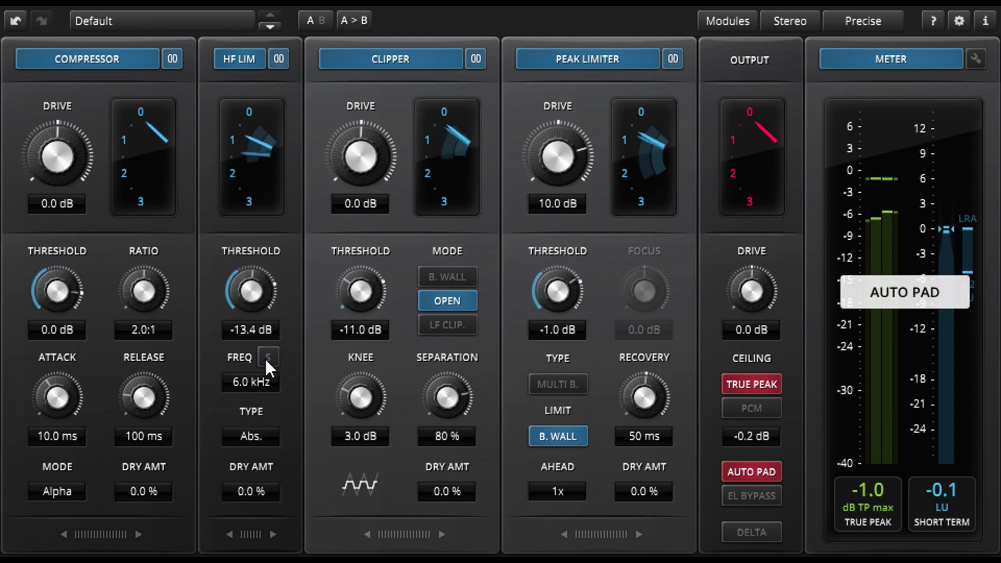
drag(258, 290, 258, 330)
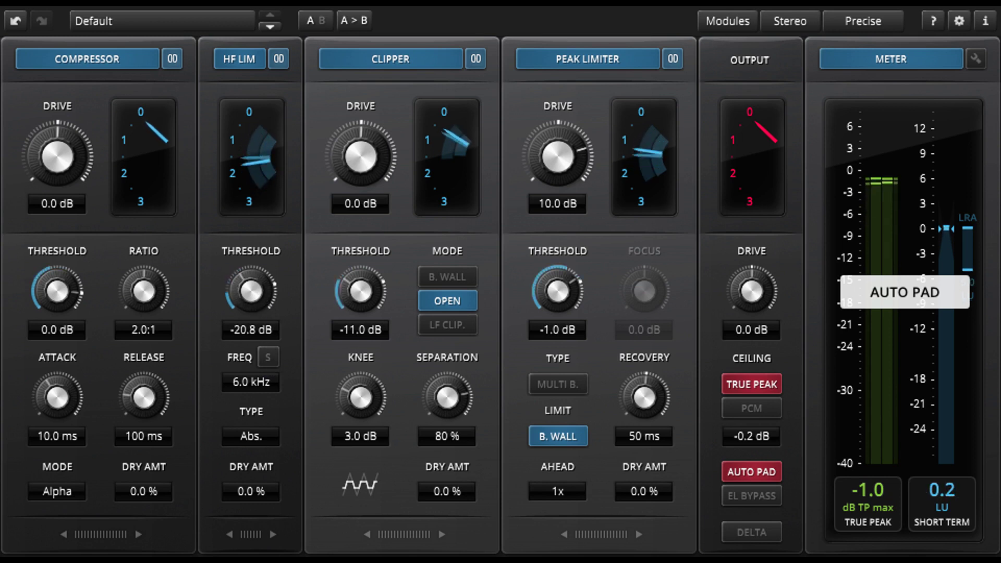
Step: Expand the HF limiter's reduction meter to 12 dB and set its threshold to -25.9 dB and finally -17.2 dB
click(229, 202)
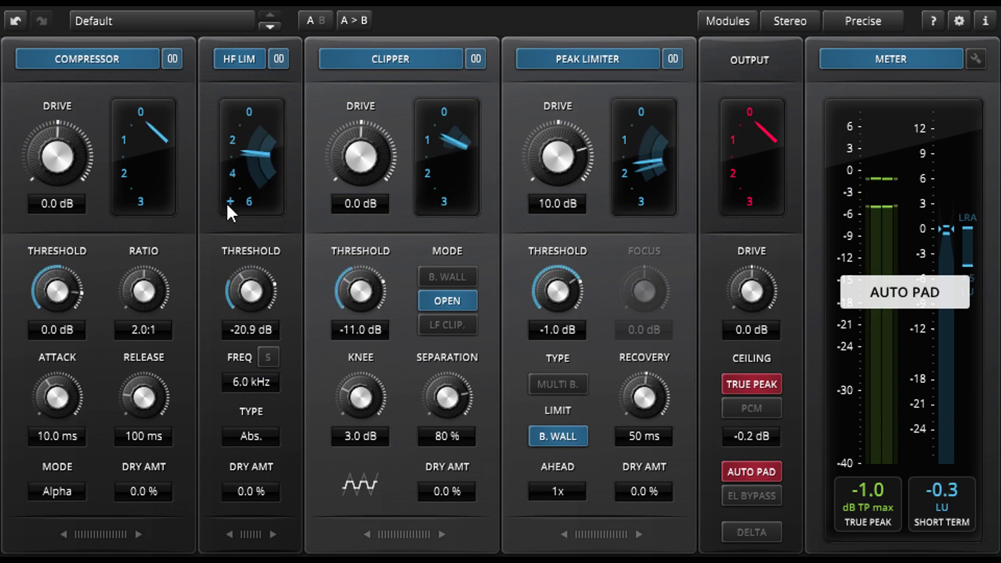
drag(251, 290, 251, 317)
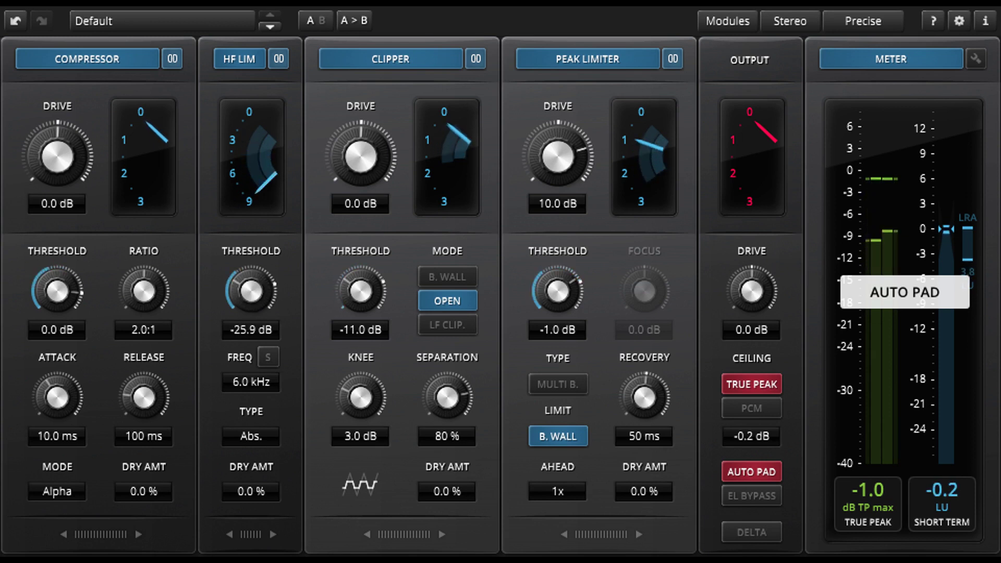
click(231, 202)
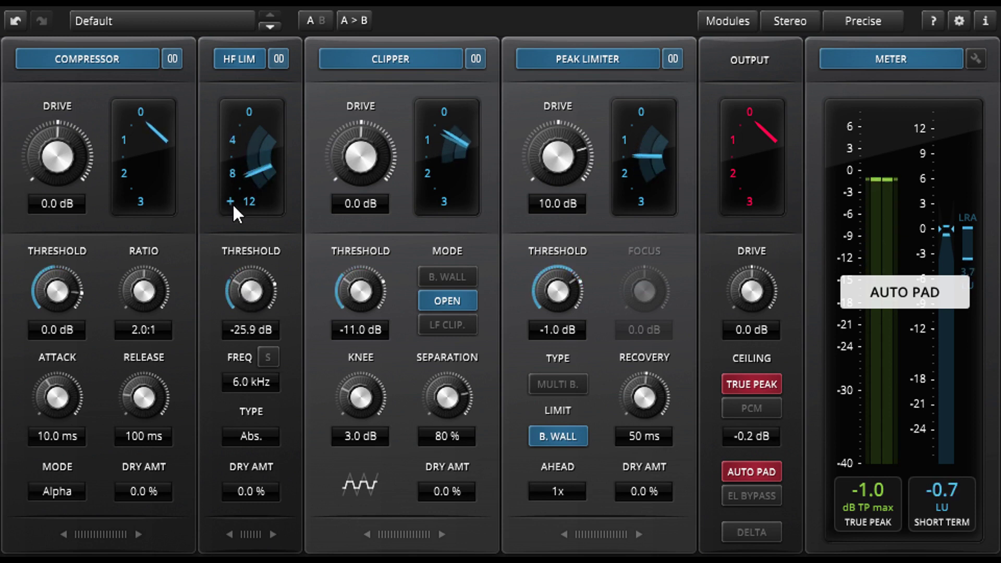
drag(254, 304, 255, 270)
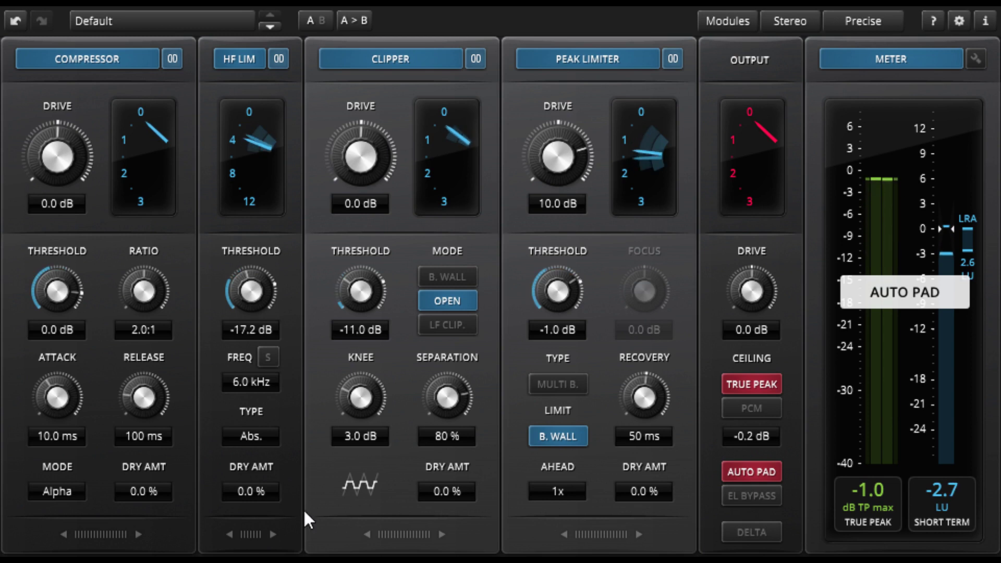
Step: Move the HF limiter between the clipper and the peak limiter, and switch it to Rel. type with a -8.5 dB range
drag(254, 533, 411, 529)
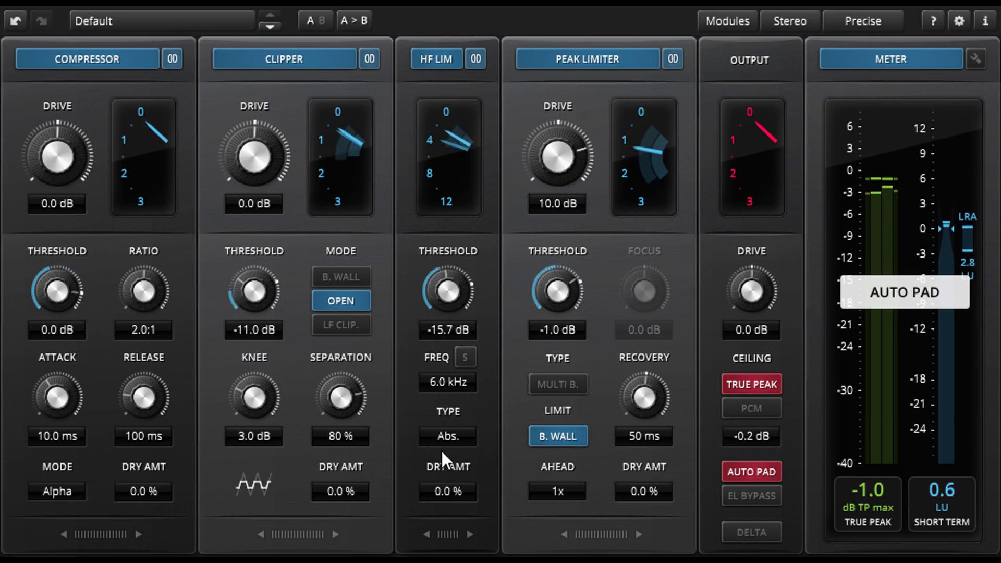
click(450, 436)
click(451, 479)
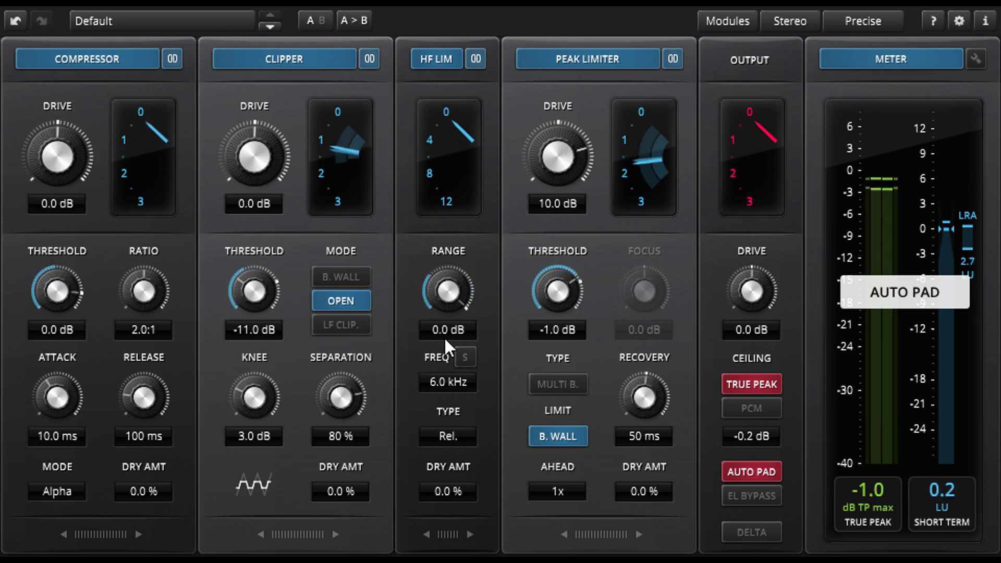
drag(443, 305, 443, 356)
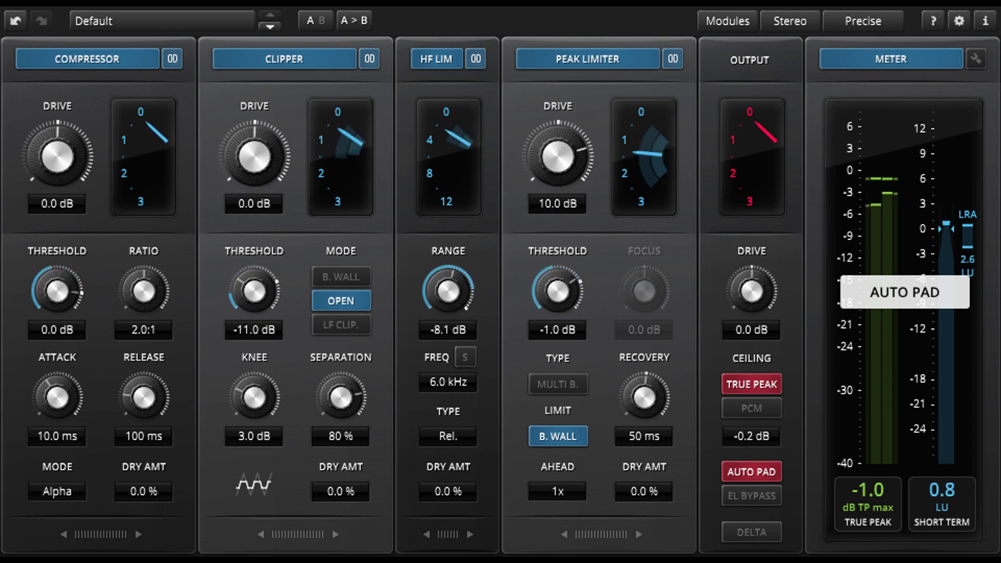
drag(443, 356, 443, 360)
Step: Try the HF limiter after the peak limiter and return it to its place between the clipper and the peak limiter
drag(450, 530, 632, 532)
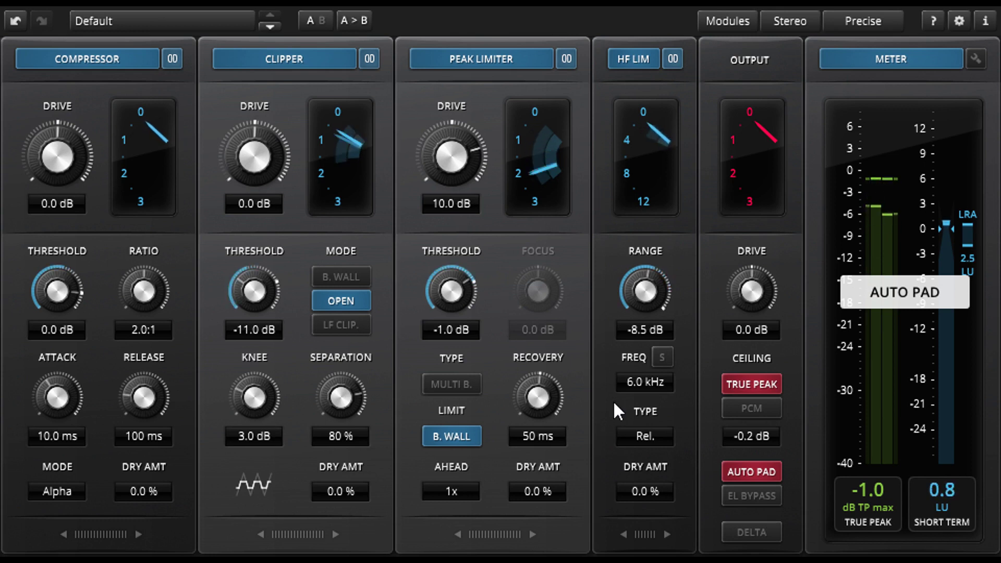
drag(647, 530, 477, 540)
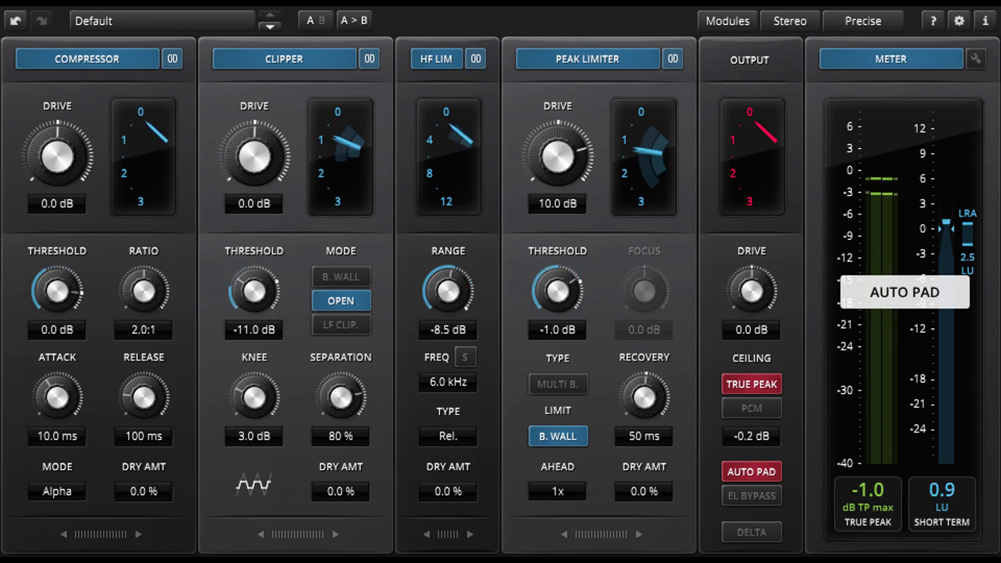
key(ctrl+z)
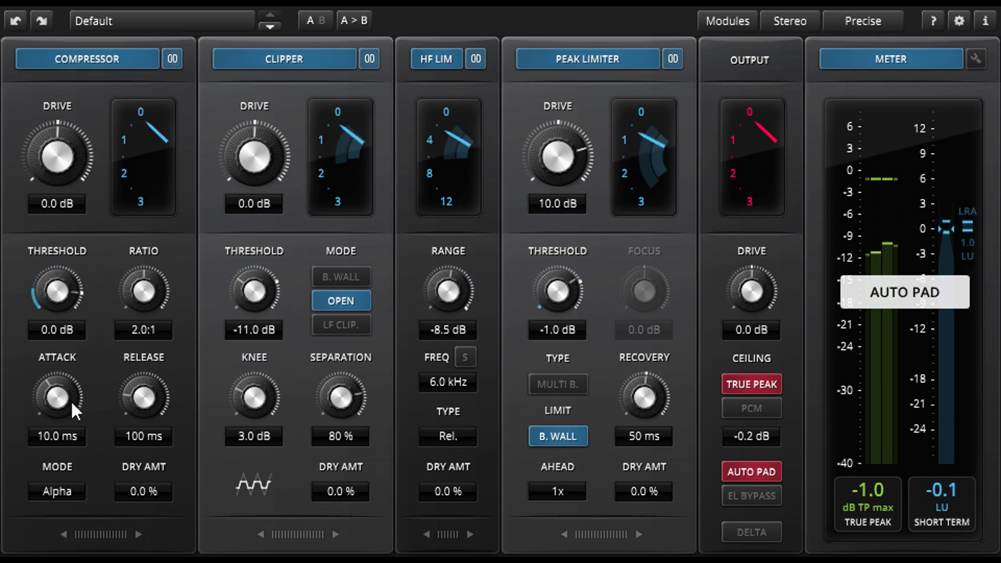
Step: Set the compressor to 1.0 dB drive, -18.5 dB threshold, 2.6:1 ratio, 38 ms attack and 246 ms release, keeping Alpha mode
drag(58, 157, 57, 151)
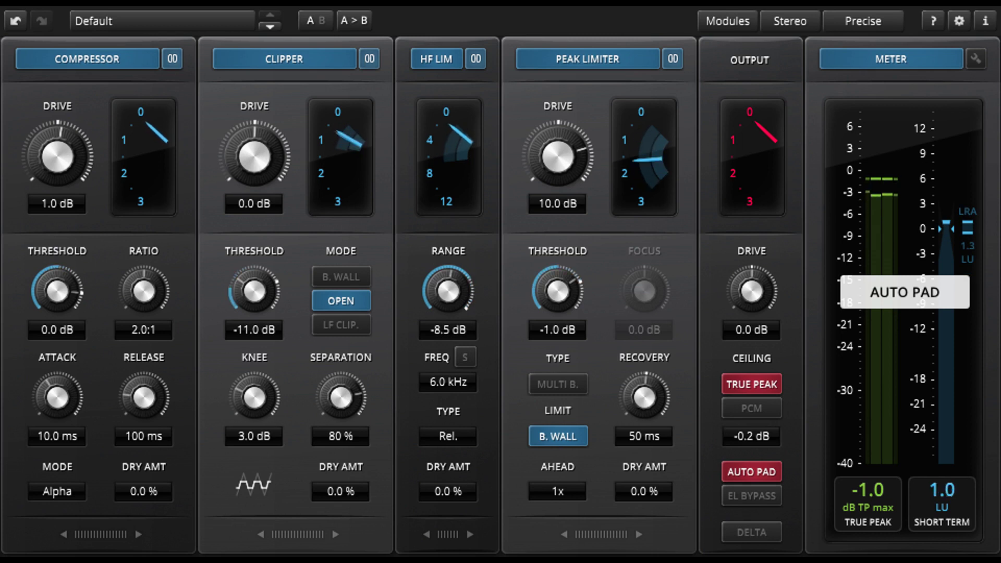
mouse_move(58, 291)
mouse_down()
mouse_move(58, 308)
mouse_move(58, 287)
mouse_up()
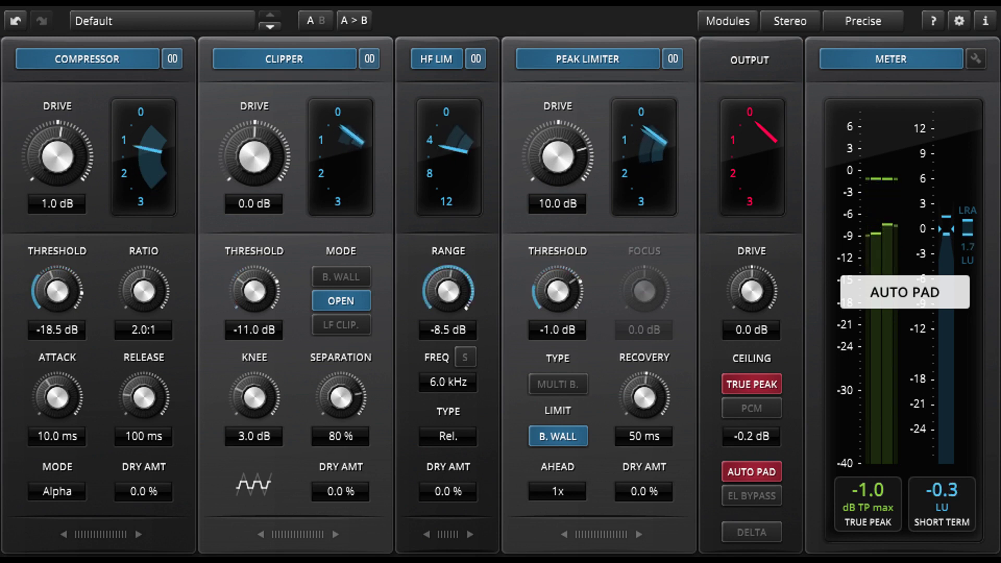
drag(139, 299, 139, 295)
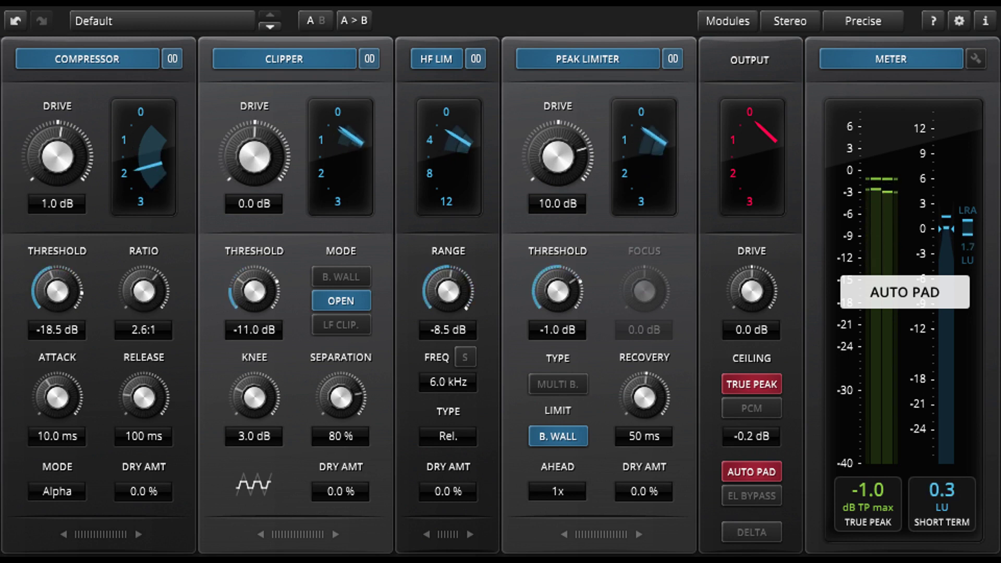
drag(57, 397, 57, 390)
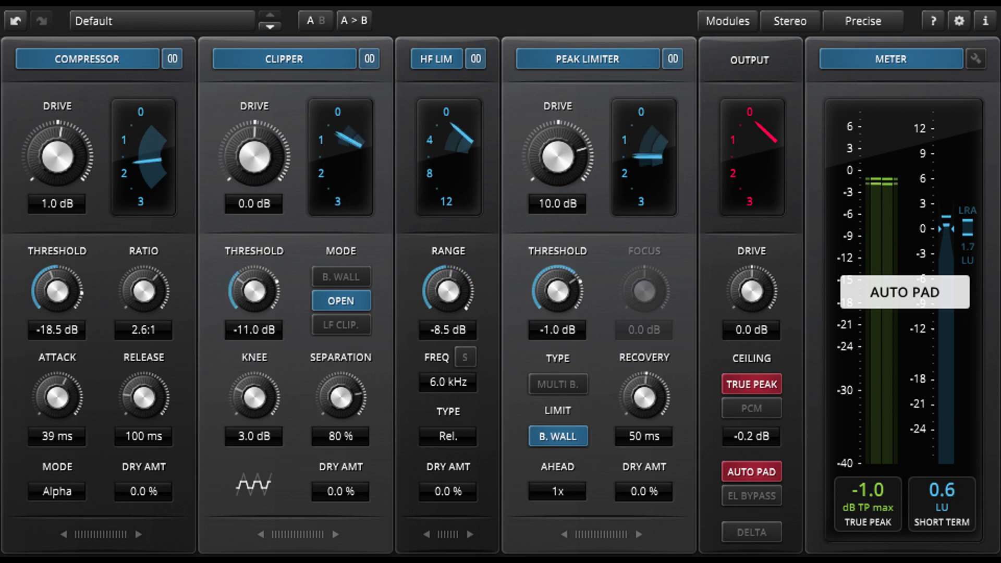
drag(144, 402, 144, 393)
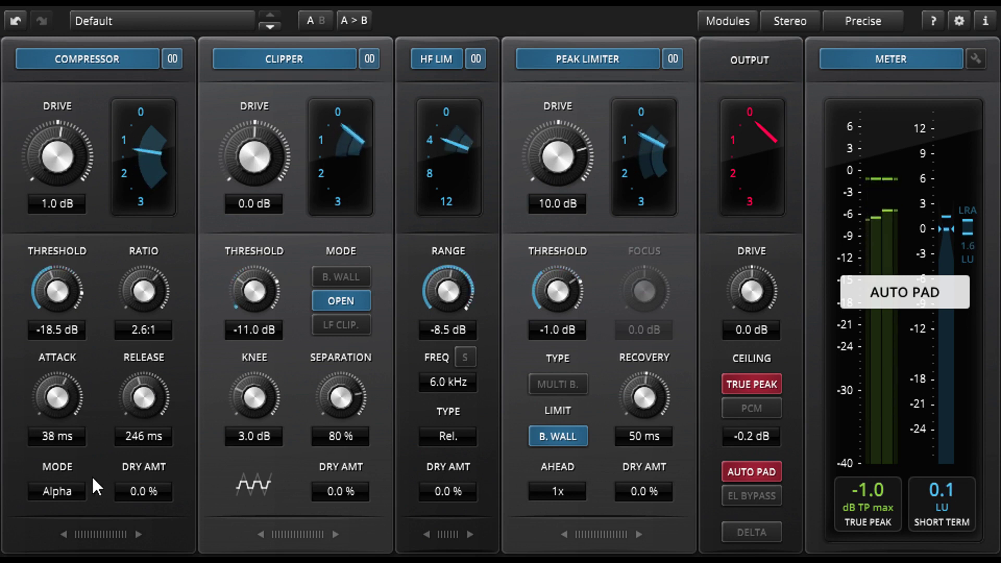
click(61, 491)
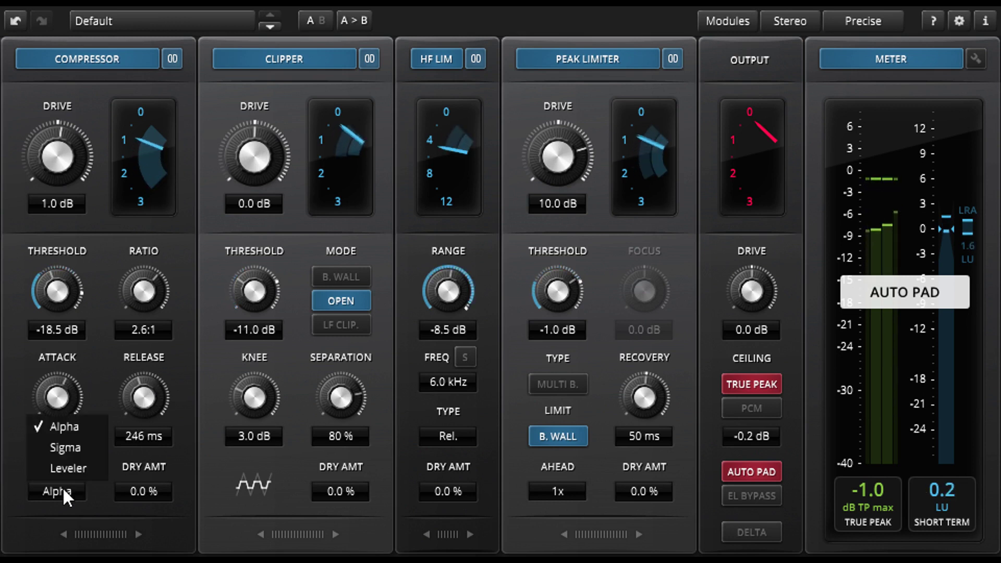
click(84, 424)
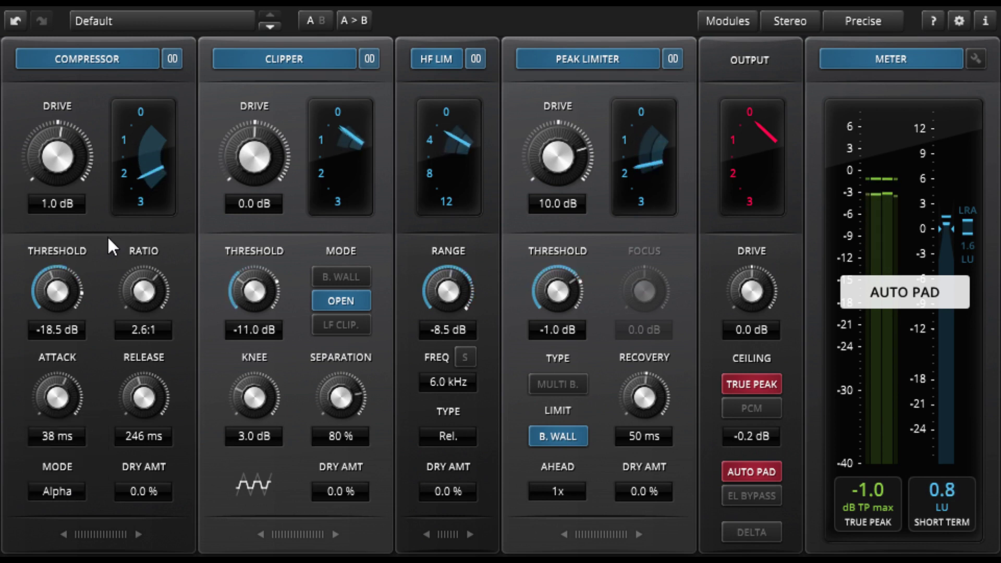
Step: Expand the compressor's reduction meter to 4 dB and lengthen its attack to 76 ms
click(121, 204)
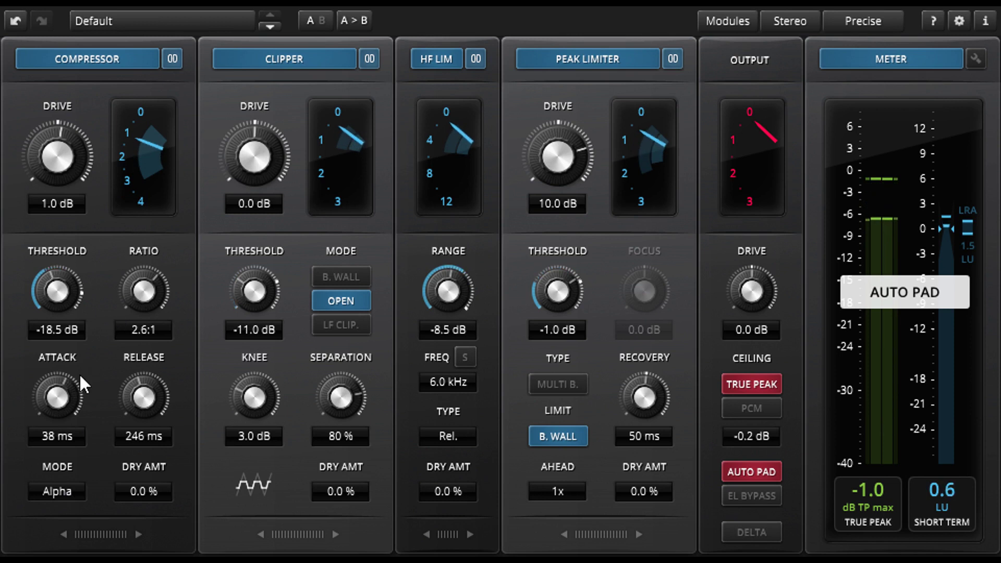
drag(57, 397, 57, 365)
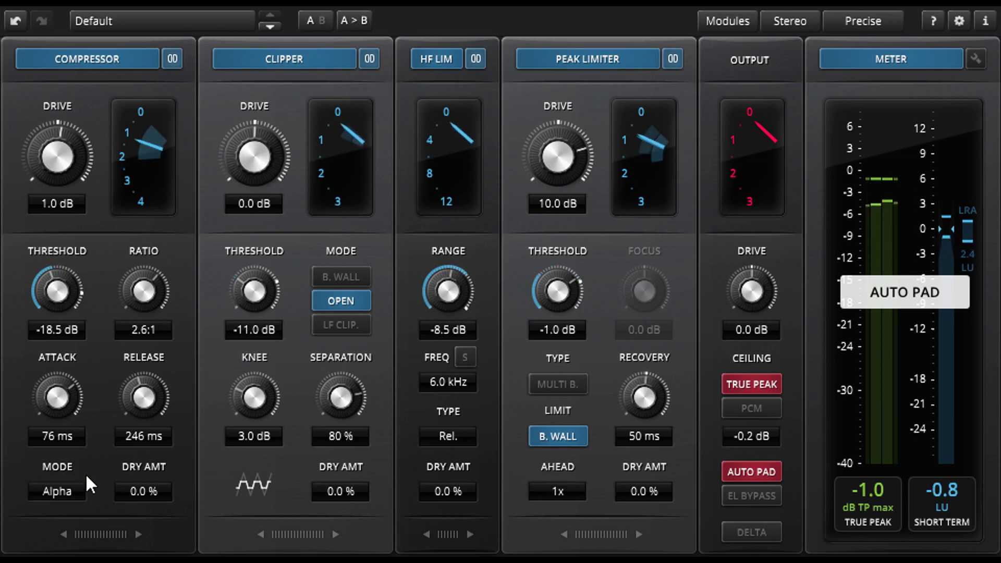
Step: Switch the compressor to Sigma mode with -21.8 dB threshold, 3.0:1 ratio, 25 ms attack and 143 ms release
click(57, 490)
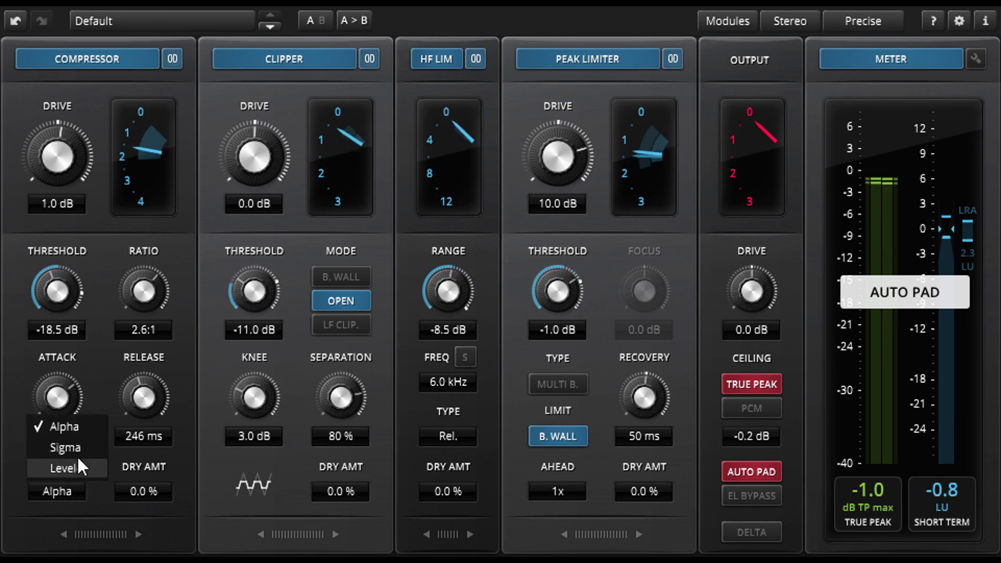
click(86, 446)
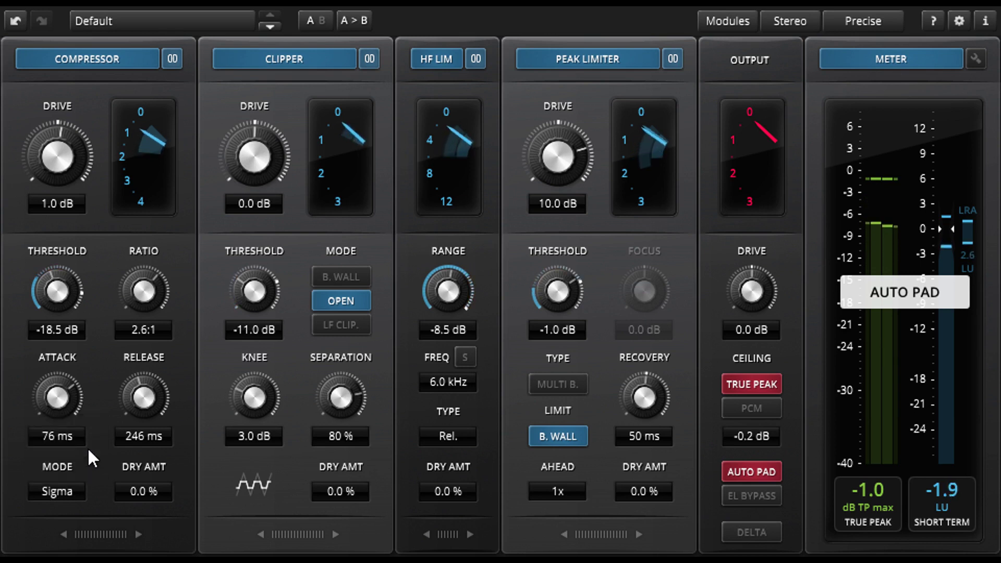
drag(64, 301, 59, 345)
drag(69, 406, 69, 435)
drag(126, 292, 126, 282)
drag(144, 398, 144, 421)
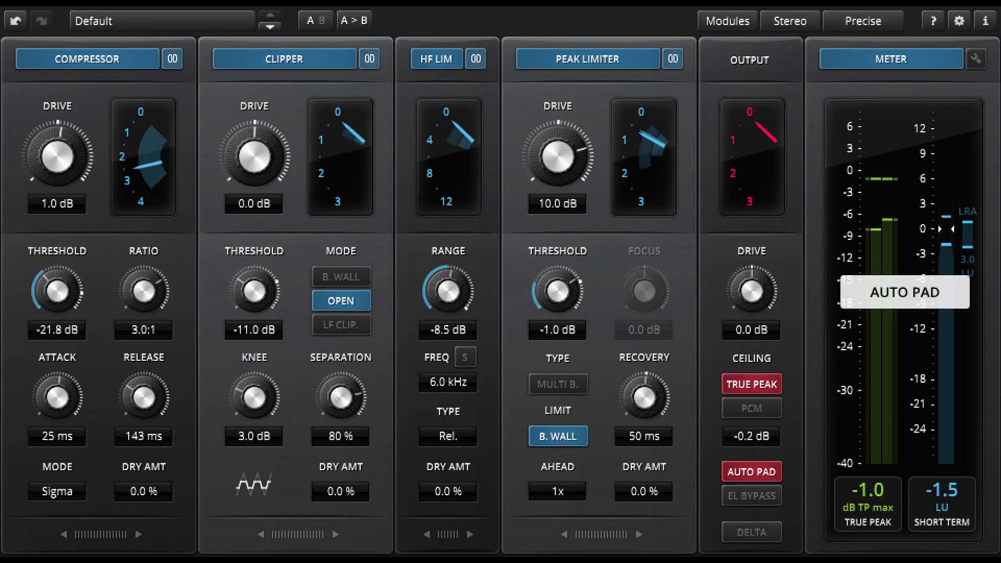
Step: Expand the compressor's reduction meter to 6 dB and shorten its attack to 13 ms and finally 6.5 ms
click(121, 201)
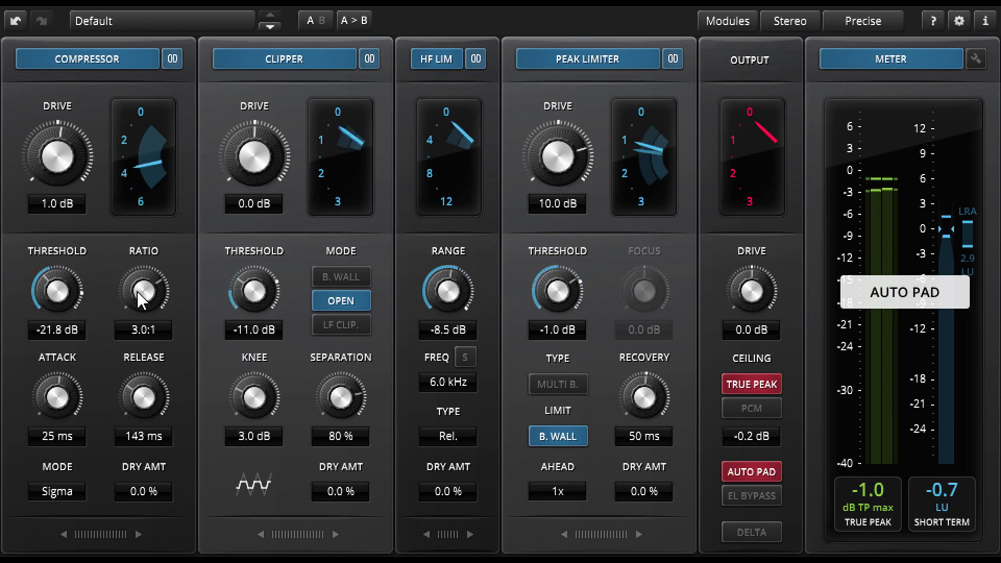
drag(73, 402, 73, 412)
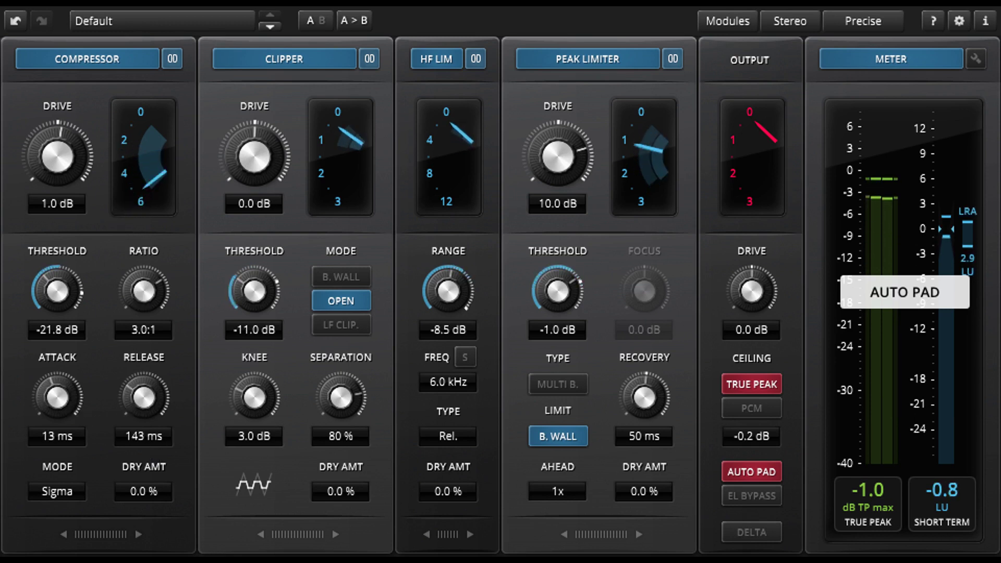
drag(73, 412, 73, 420)
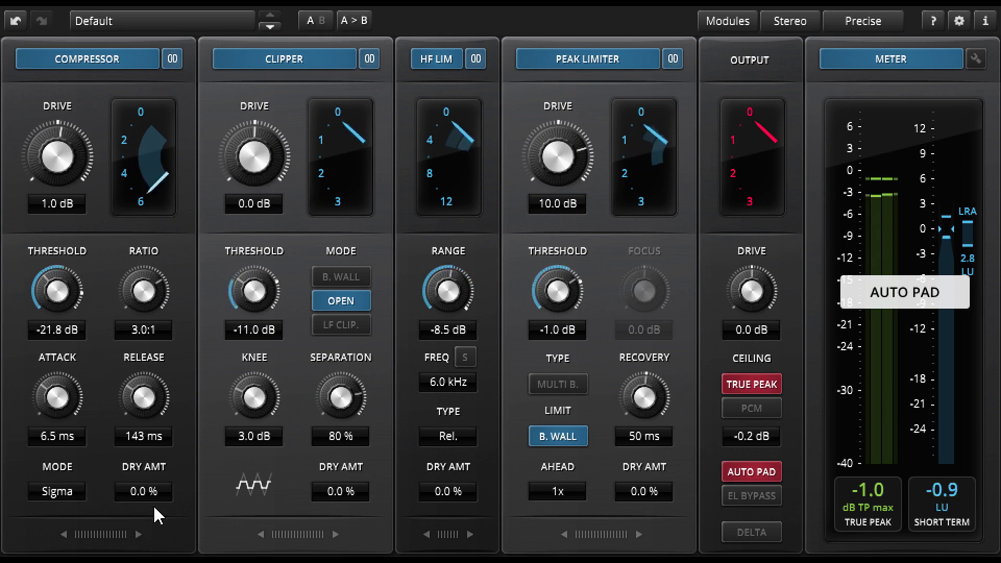
Step: Set the compressor's dry amount to 33.1 %, 100 % and finally 77.3 %, and compare it with the bypassed sound, leaving the compressor enabled
drag(153, 502, 152, 463)
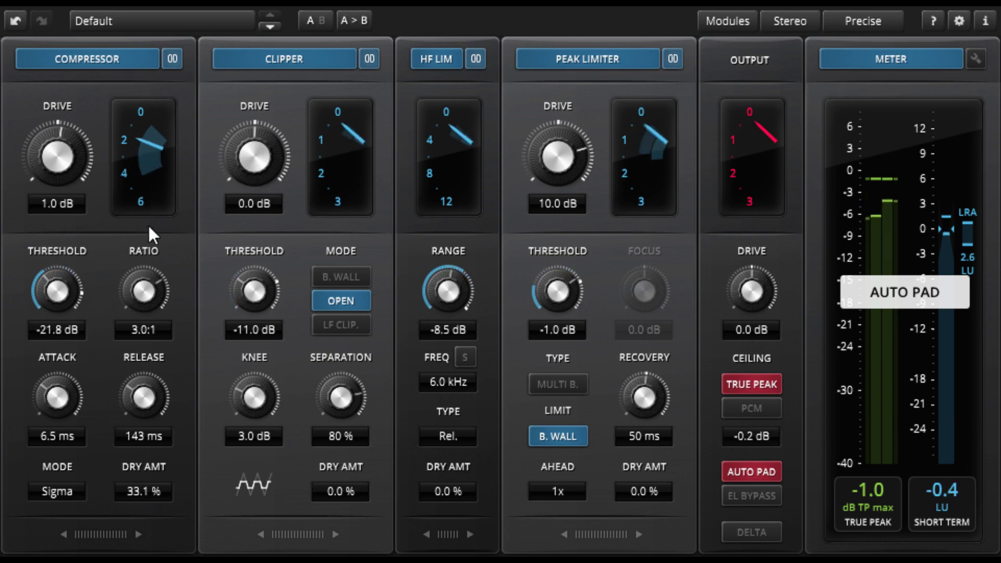
drag(143, 491, 144, 443)
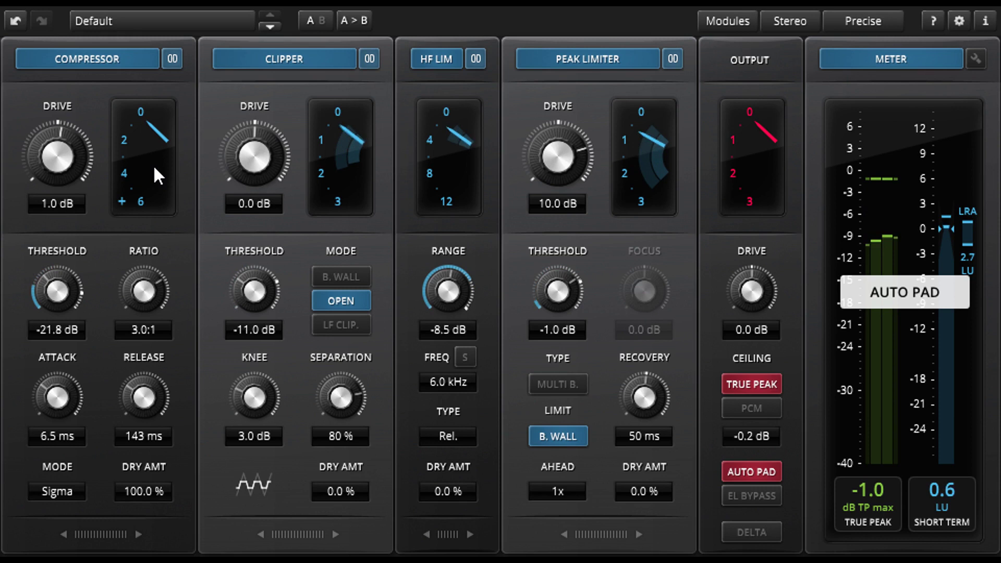
drag(143, 491, 144, 498)
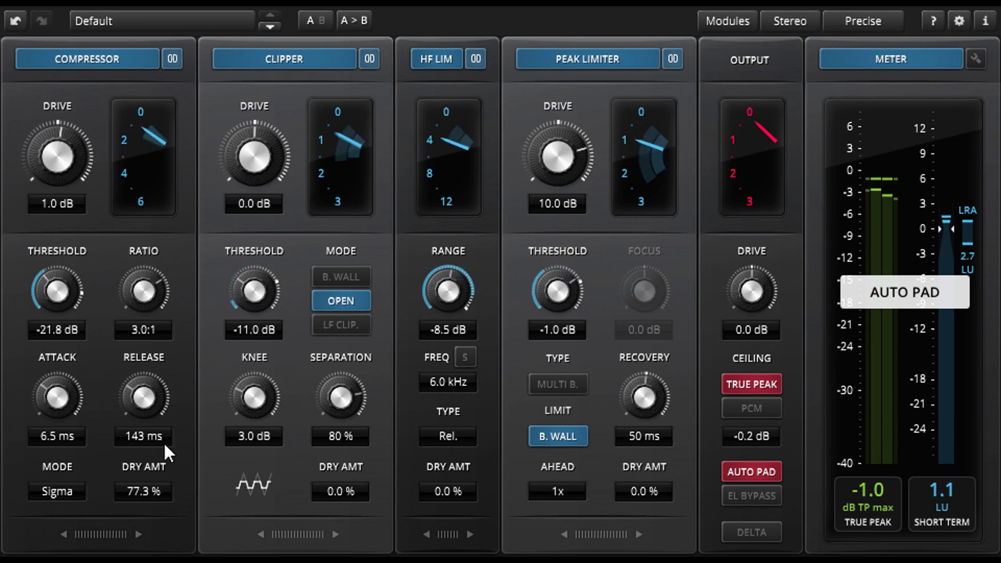
click(81, 58)
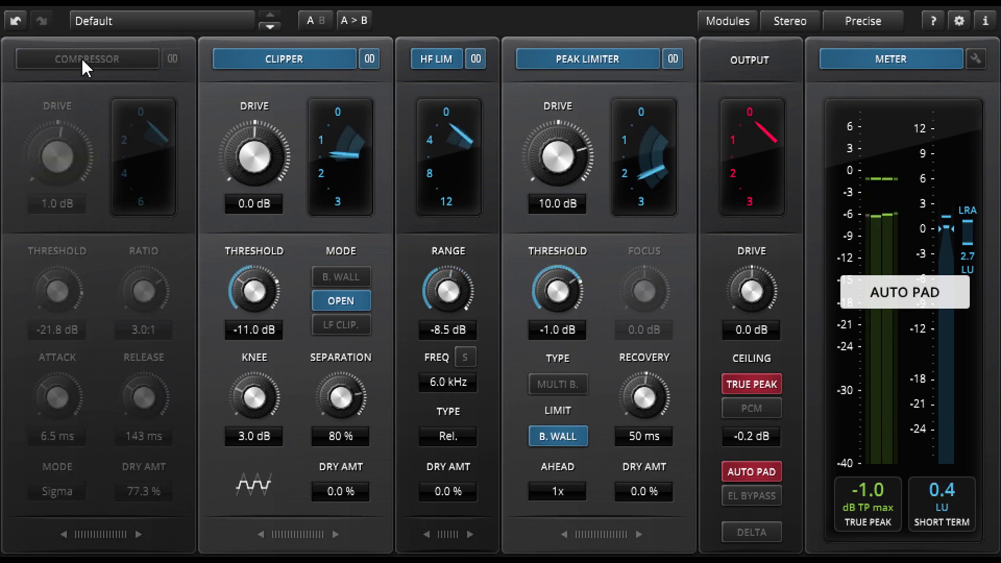
click(82, 59)
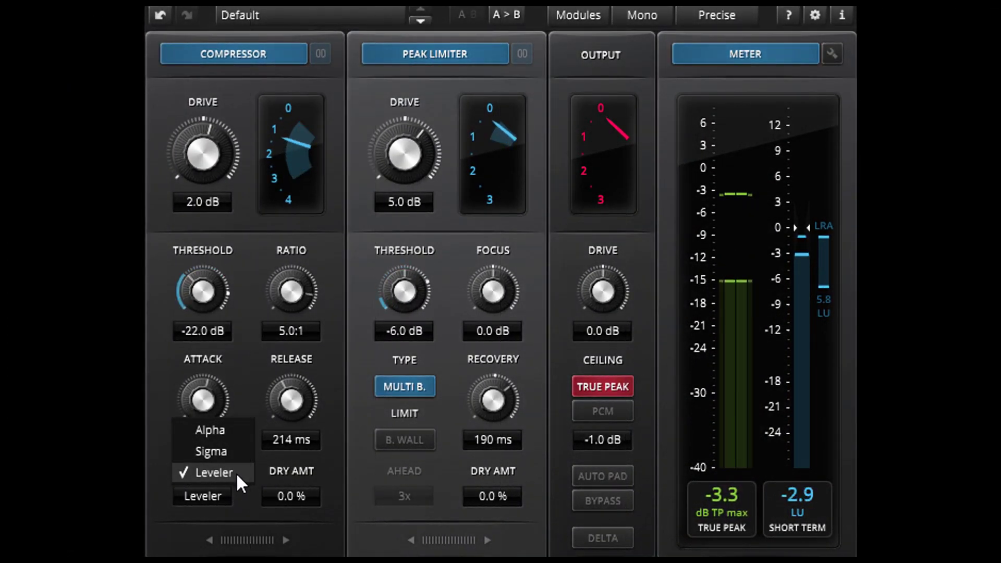
Step: Review the compressor's Leveler mode and the channel configuration options in the mono setup, keeping Leveler and Mono selected
click(235, 473)
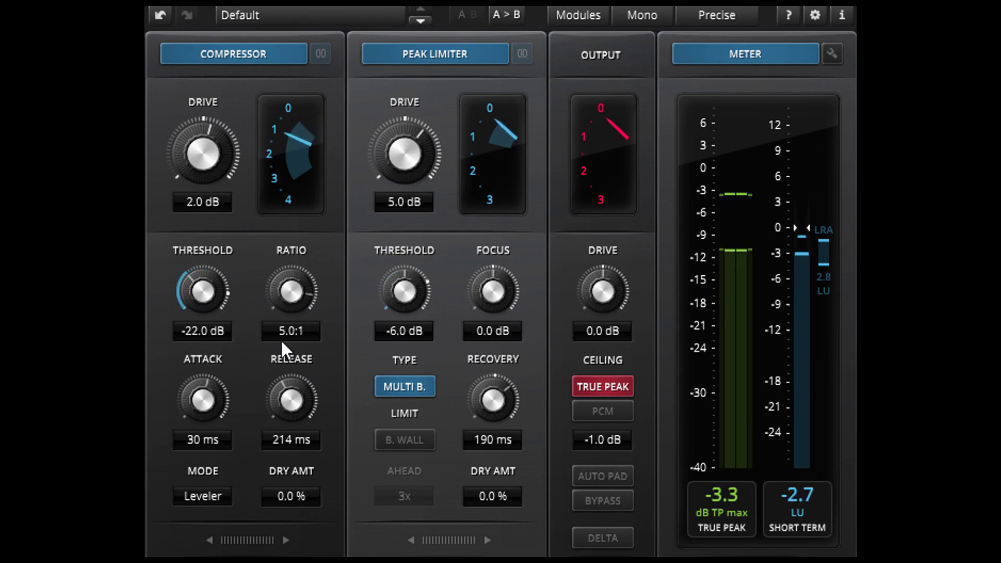
click(636, 16)
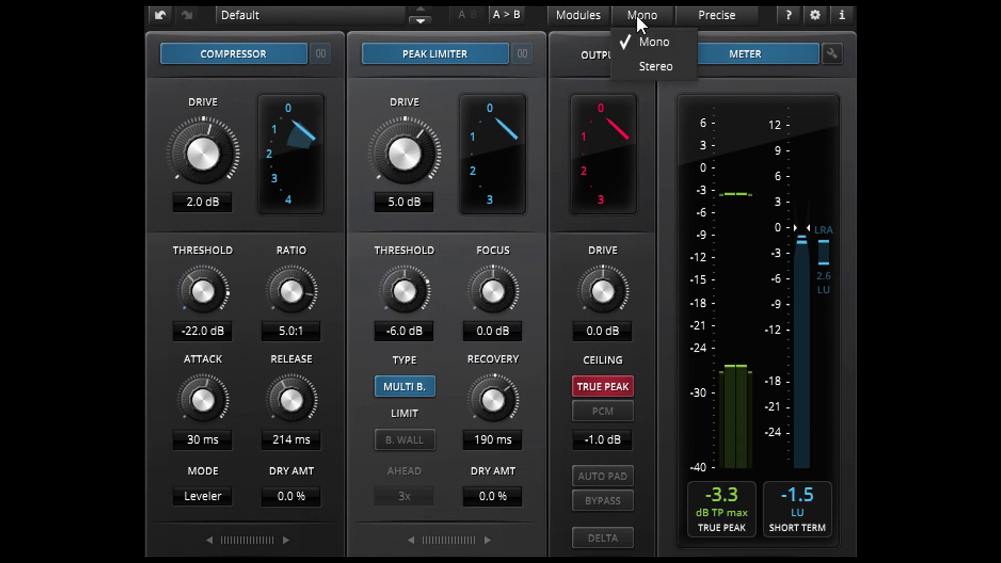
click(665, 43)
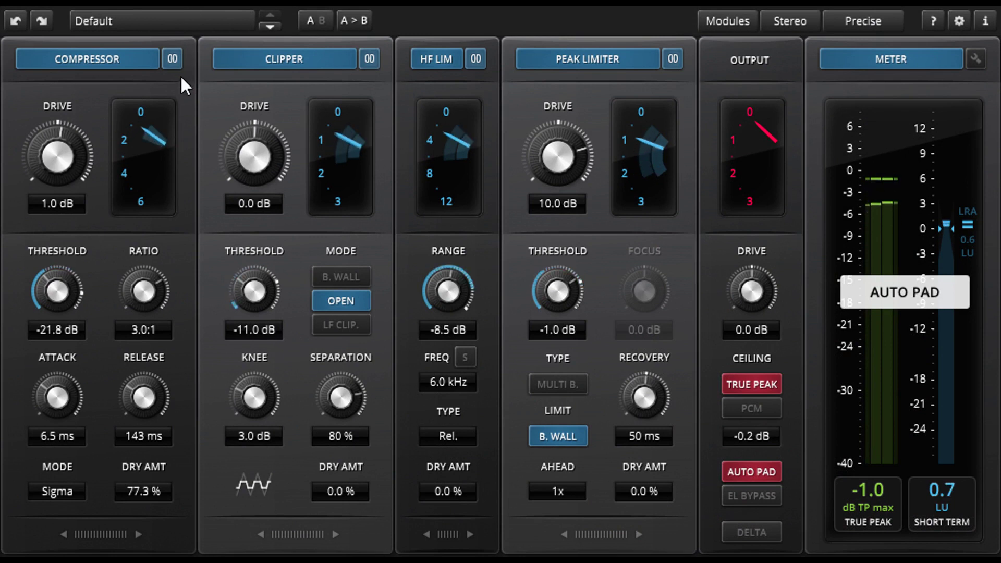
Step: Switch the compressor's stereo processing to the mode with separate width drive and width threshold, keeping its drive at 1.0 dB
click(171, 56)
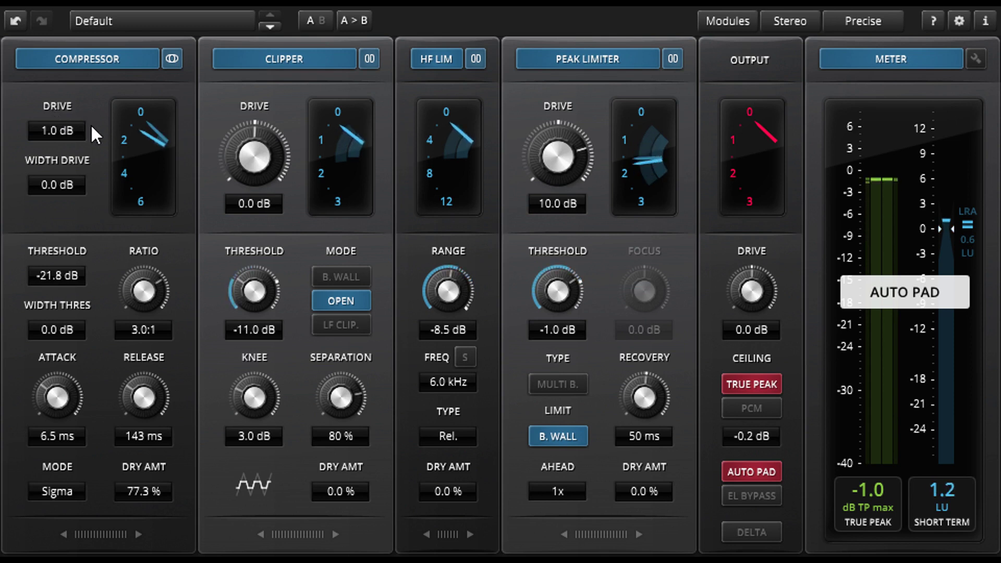
mouse_move(53, 135)
mouse_down()
mouse_move(53, 159)
mouse_move(54, 134)
mouse_up()
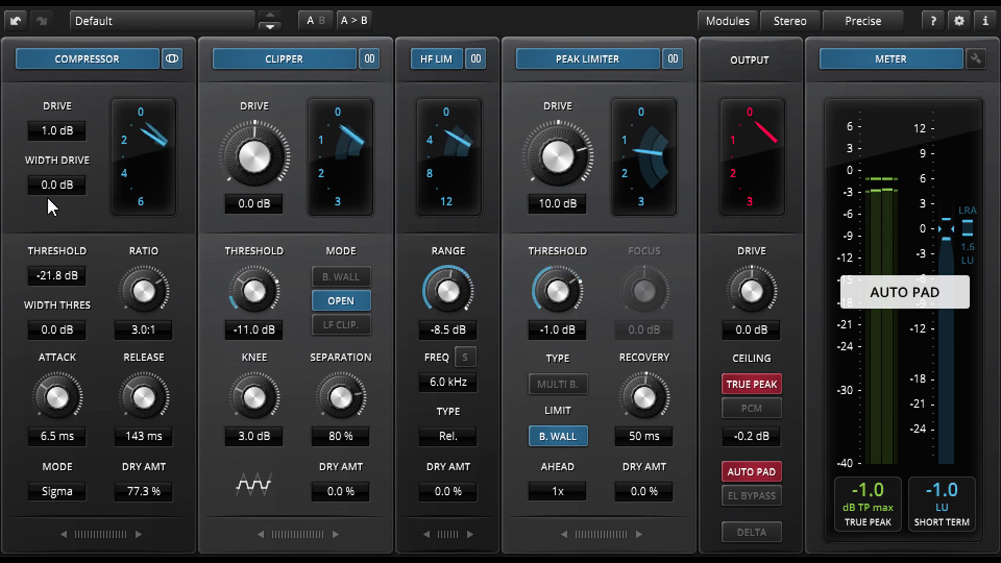
Step: Try the compressor's width drive at -18.0 dB and return it to 0.0 dB
drag(57, 185, 56, 212)
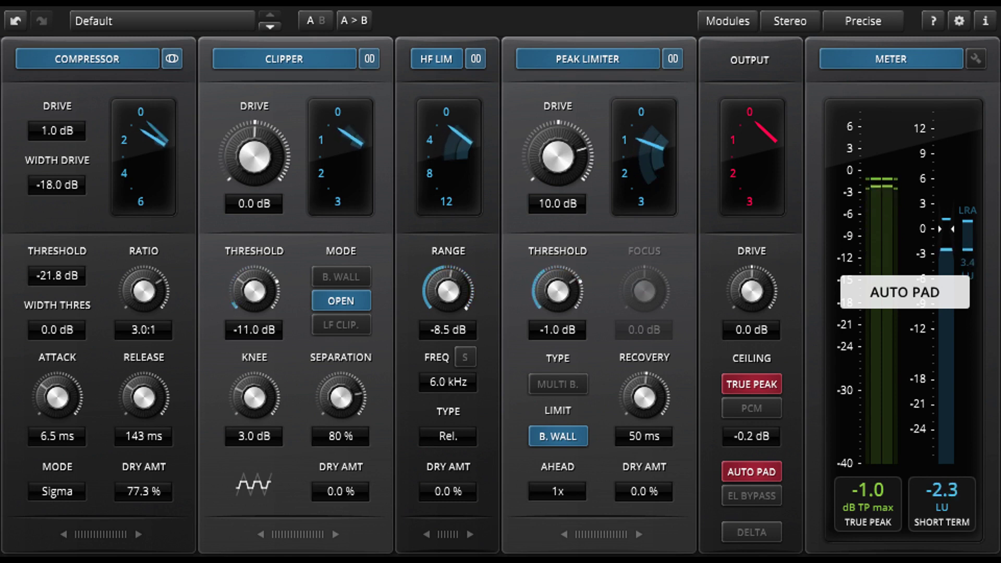
drag(57, 185, 57, 125)
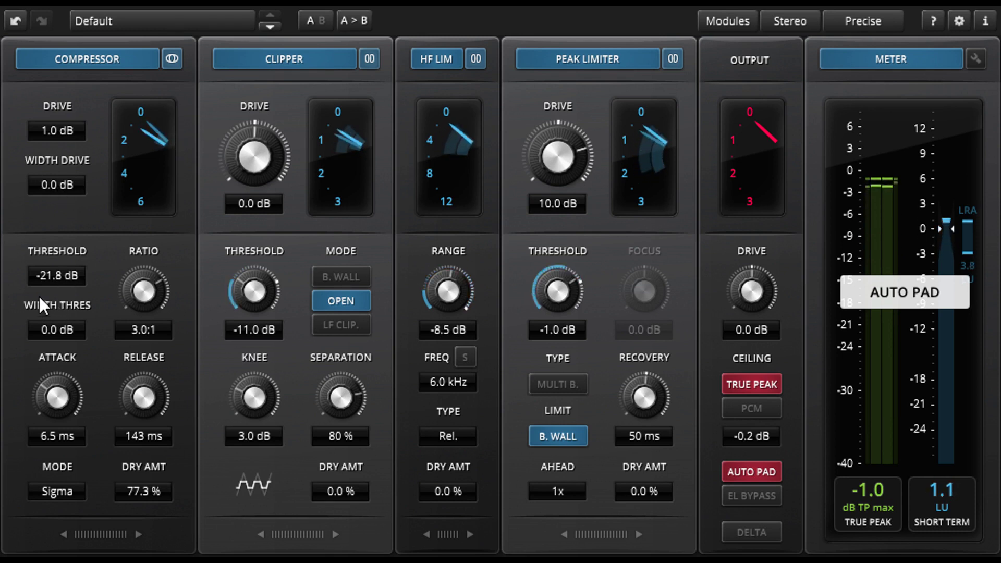
Step: Set the compressor's threshold to -21.4 dB and narrow its reduction meter to a 3 dB range
mouse_move(73, 279)
mouse_down()
mouse_move(73, 296)
mouse_move(73, 281)
mouse_up()
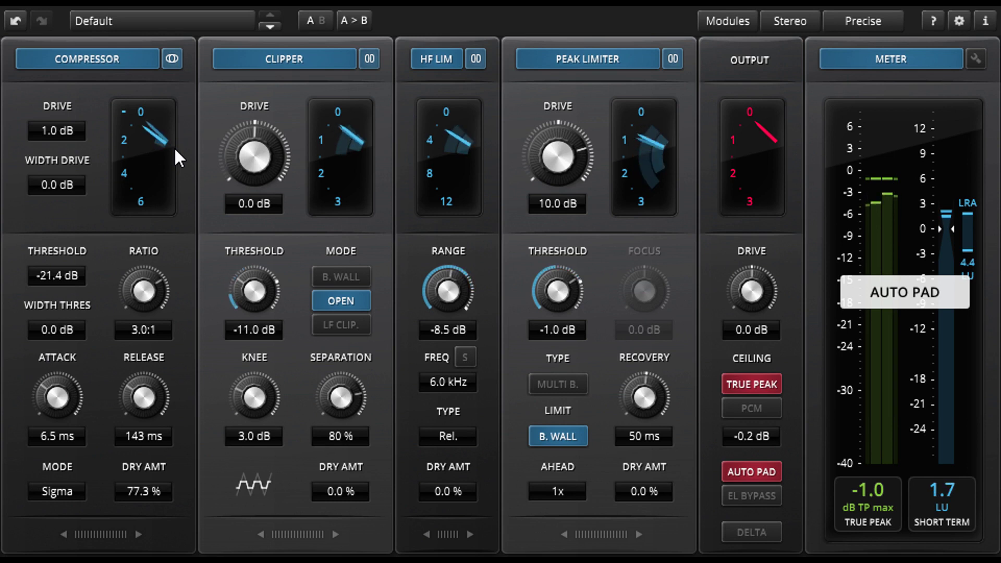
click(121, 111)
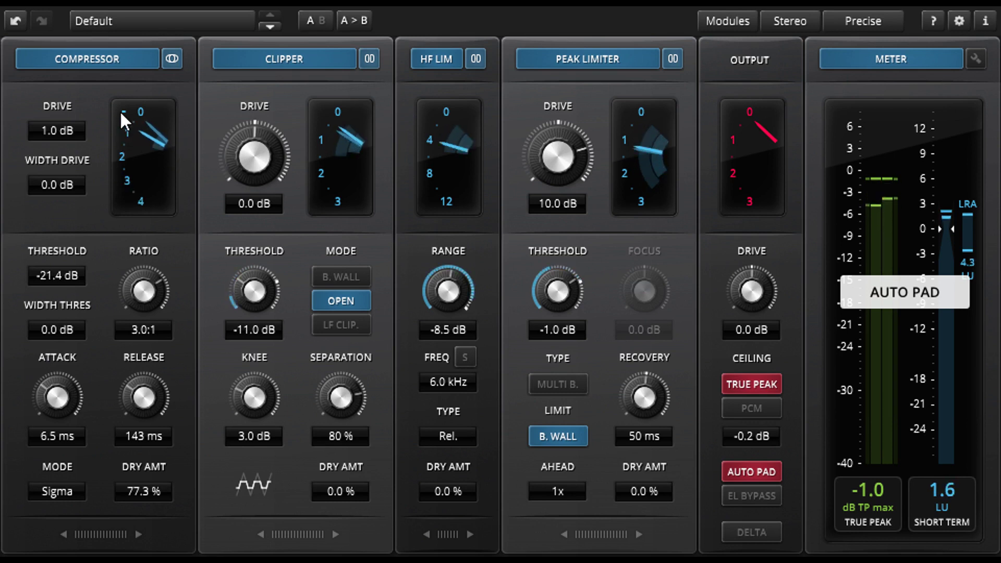
click(120, 111)
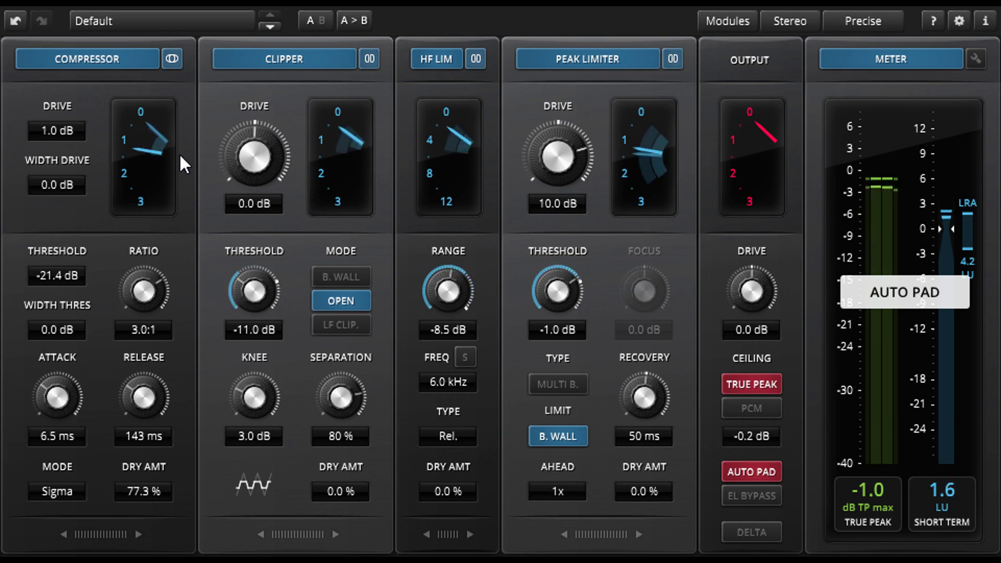
Step: Try the compressor's width drive at -2.0 dB and 0.0 dB, set its width threshold to -10.2 dB and settle the width drive at 1.1 dB
drag(71, 184, 71, 203)
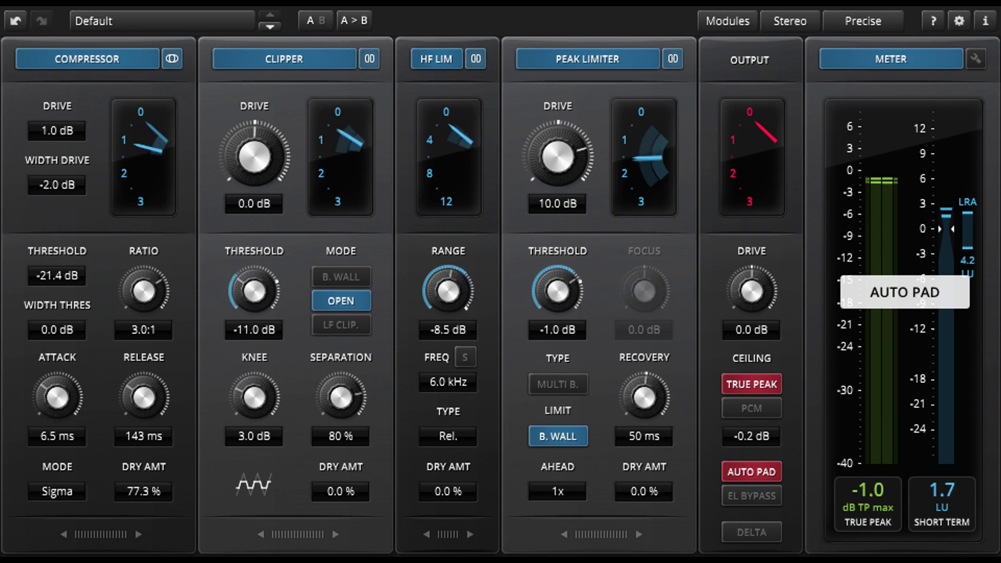
double_click(58, 187)
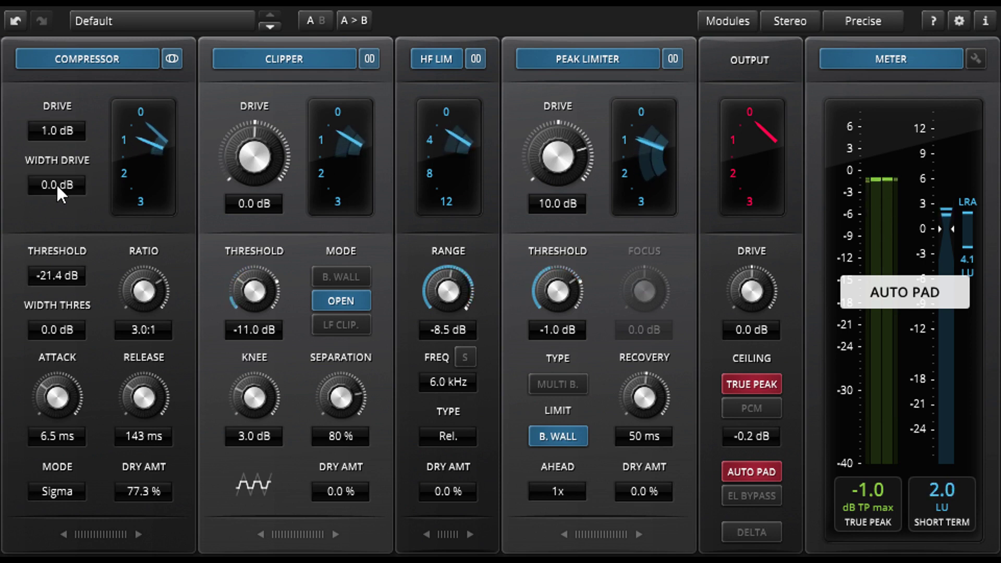
drag(58, 329, 58, 402)
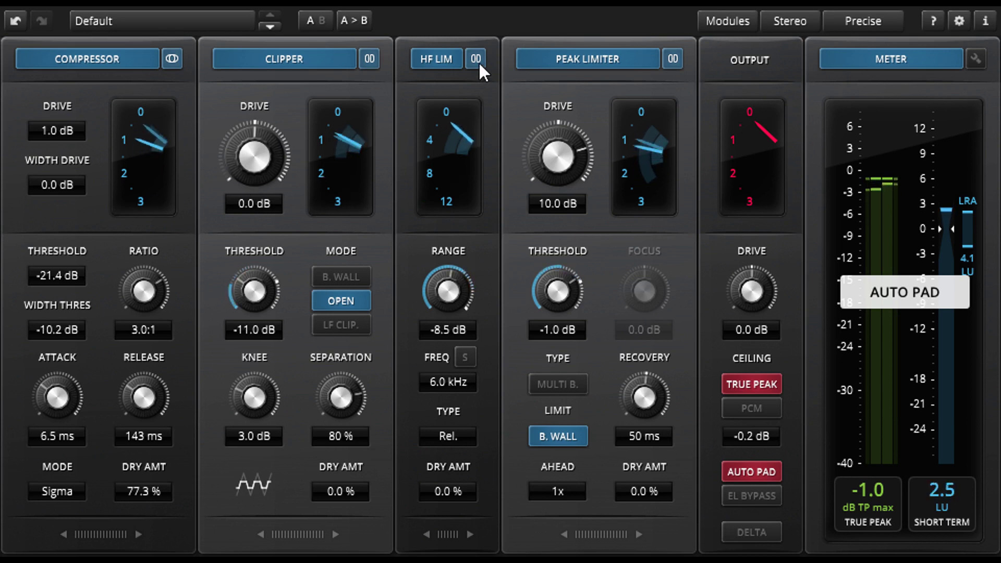
drag(65, 185, 65, 173)
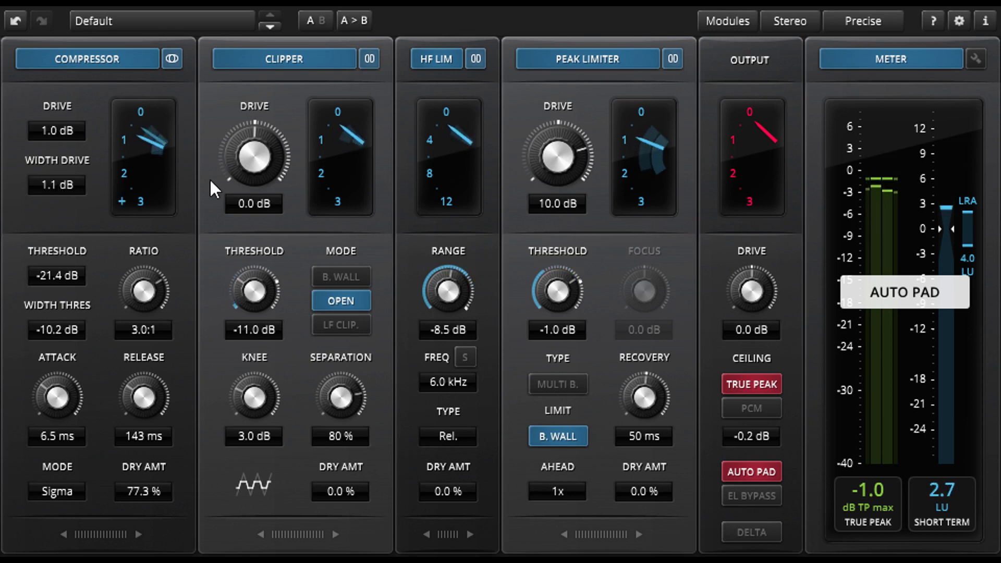
Step: Switch the HF limiter to separate width processing, with its range at 0.0 dB and its width range at -7.4 dB
click(476, 59)
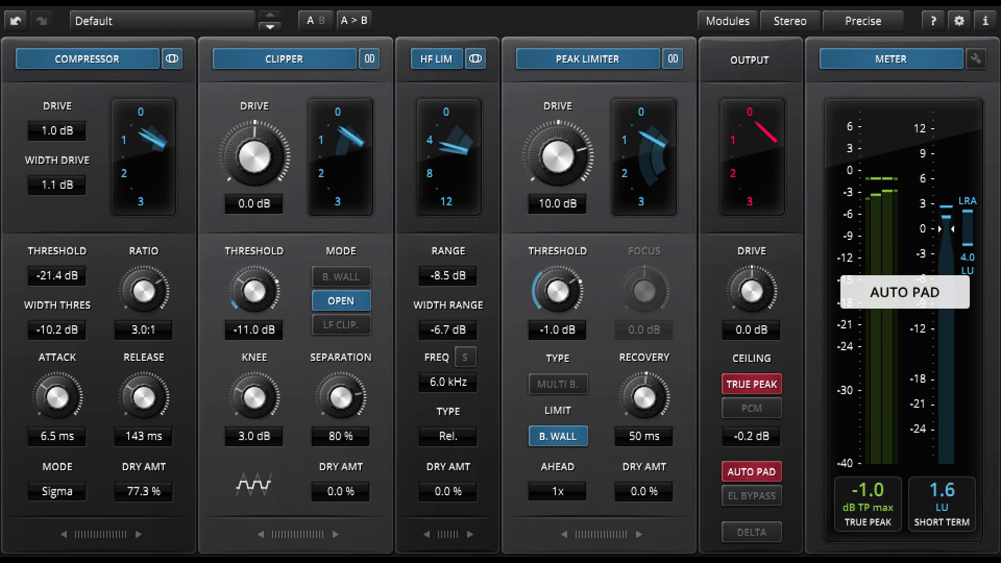
double_click(449, 275)
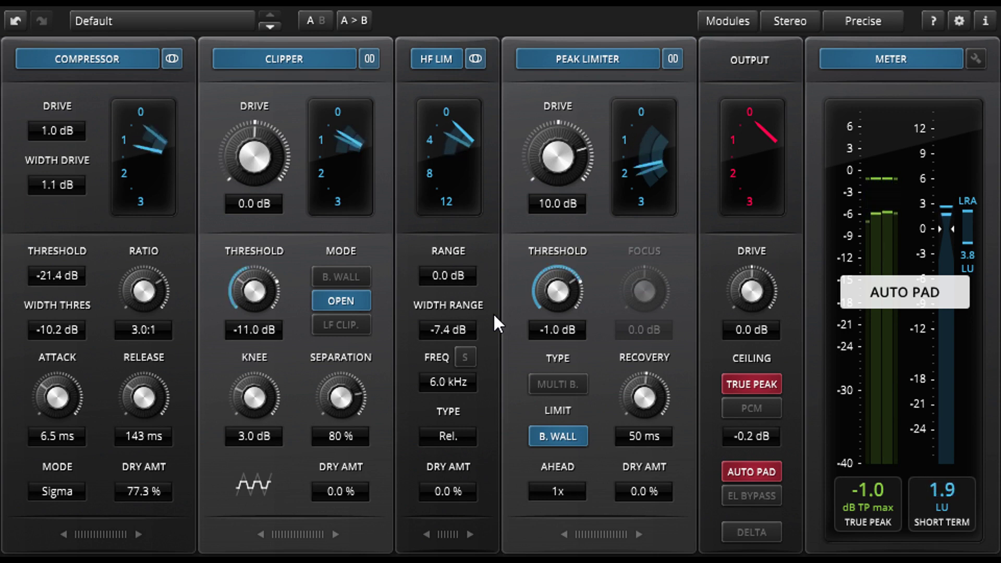
key(ctrl+z)
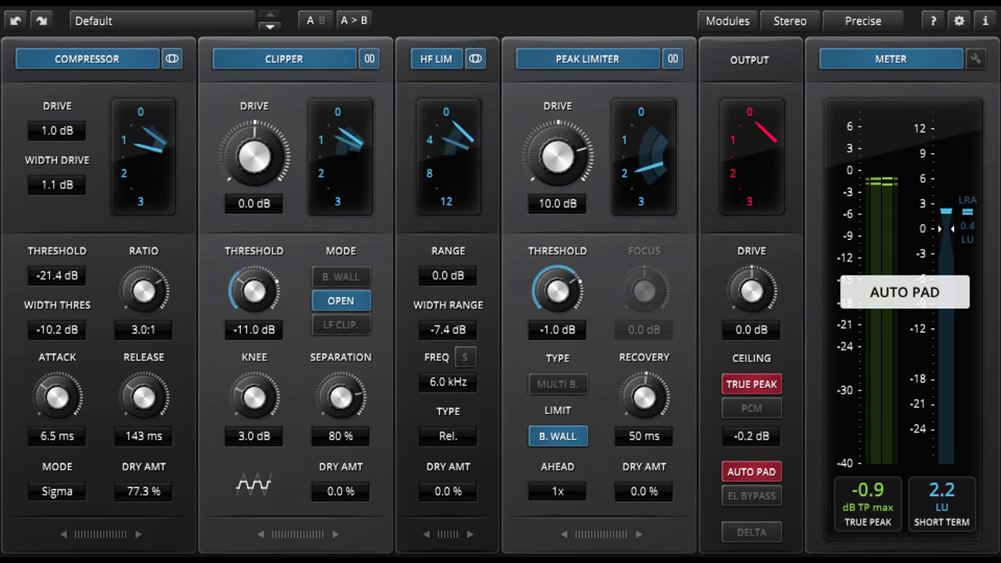
Step: Switch the clipper's stereo processing to the mode with separate width controls and enable the HF limiter
click(371, 58)
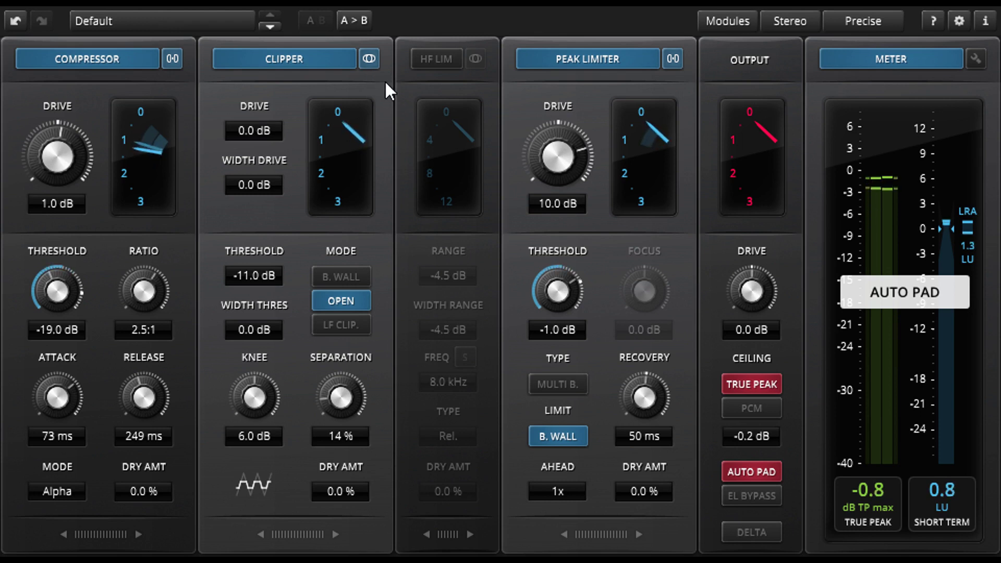
click(428, 56)
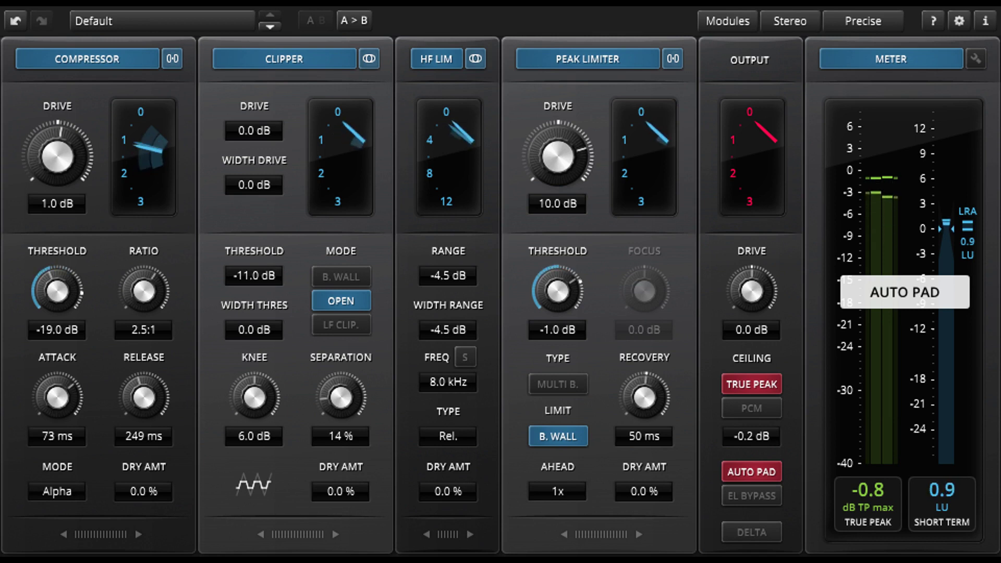
Step: Try the Eco and Low Latency processing quality modes and return to Precise
click(841, 24)
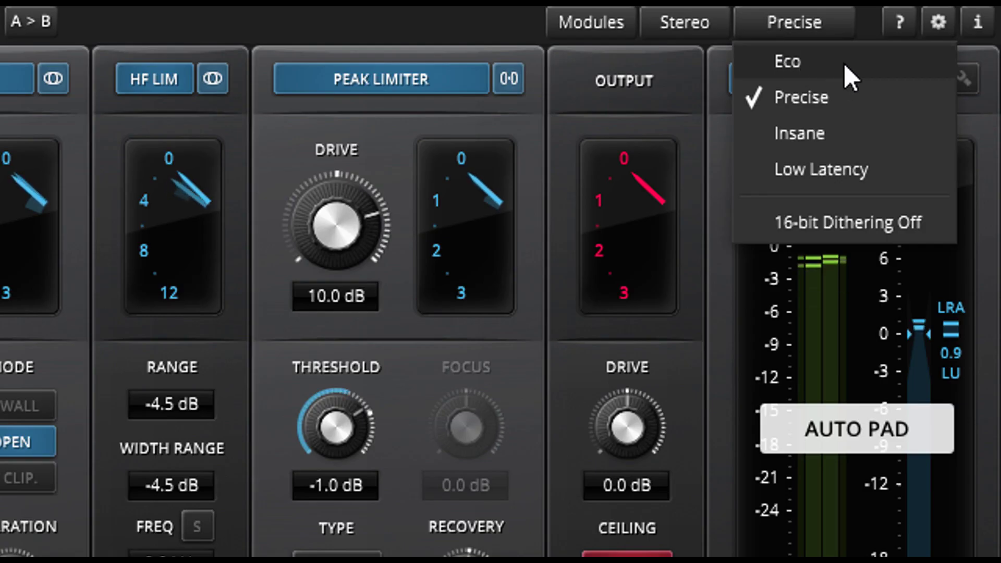
click(844, 63)
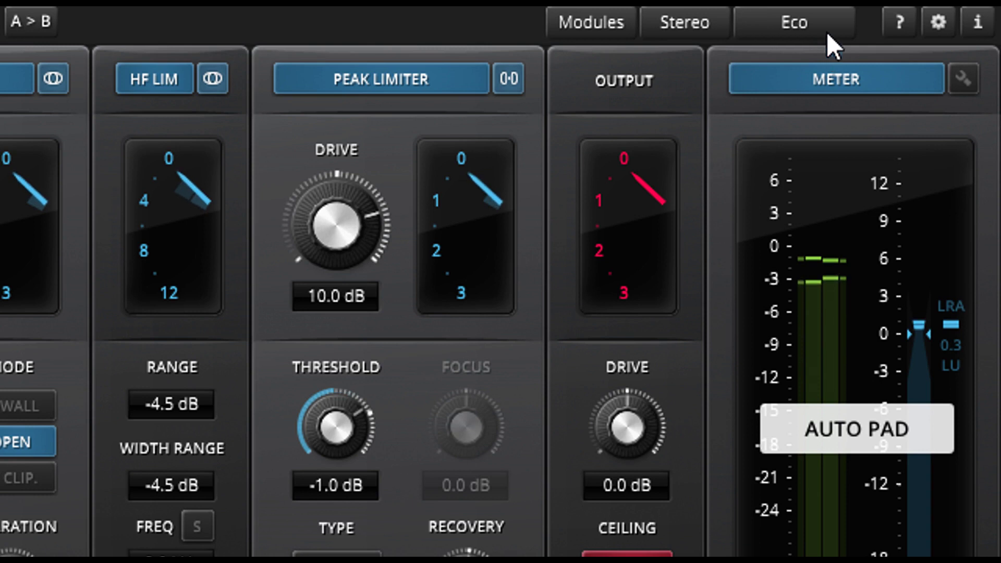
click(810, 17)
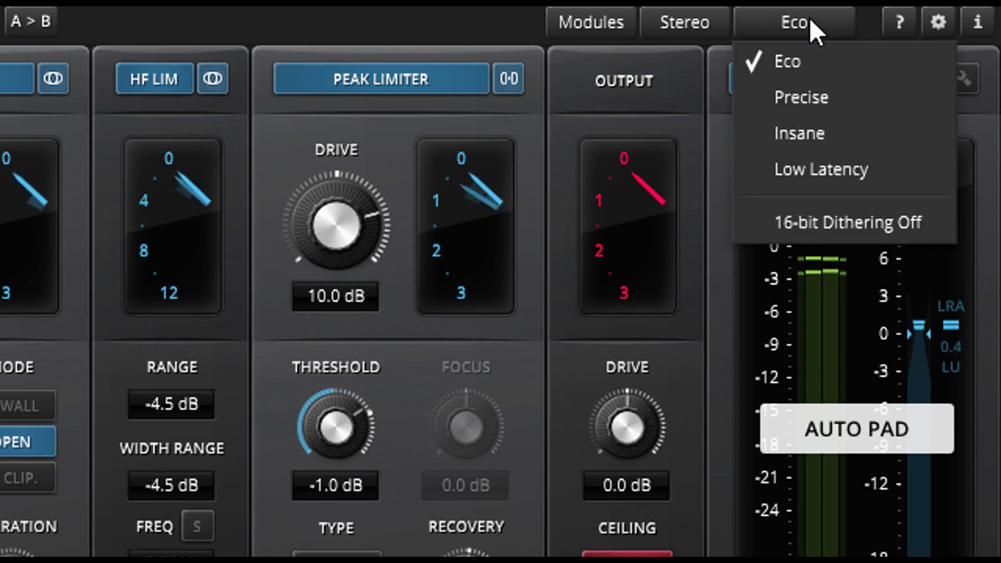
click(825, 168)
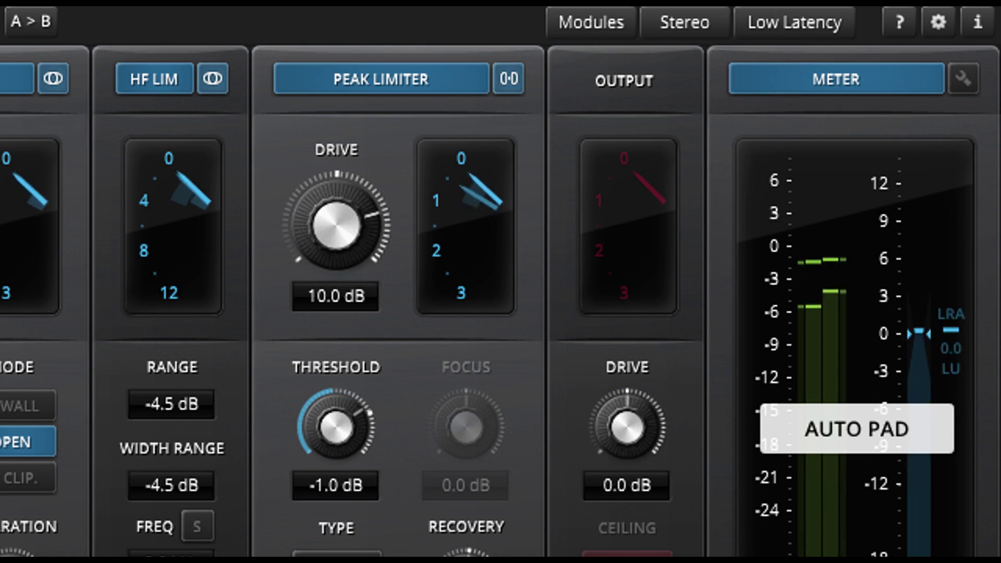
click(810, 21)
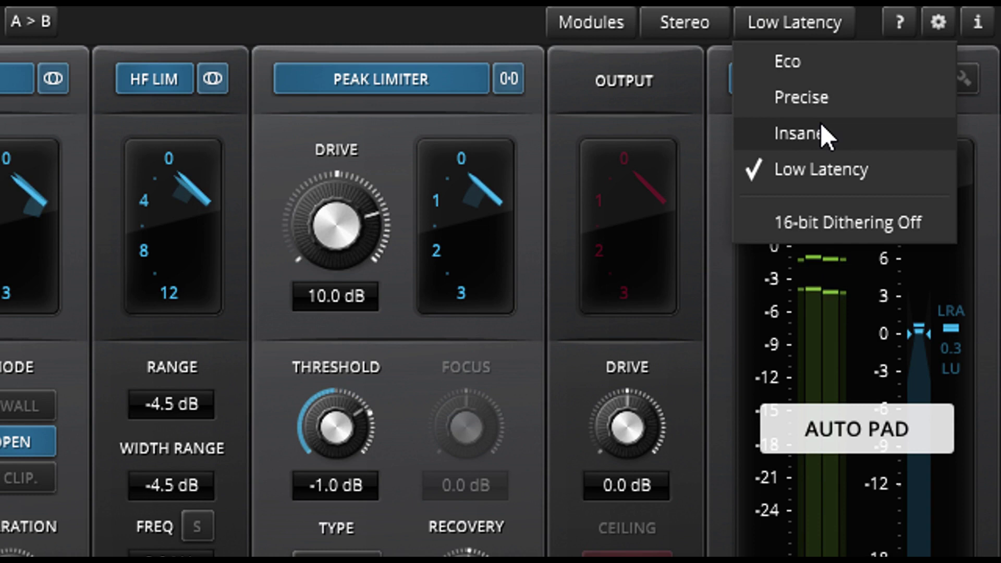
click(825, 102)
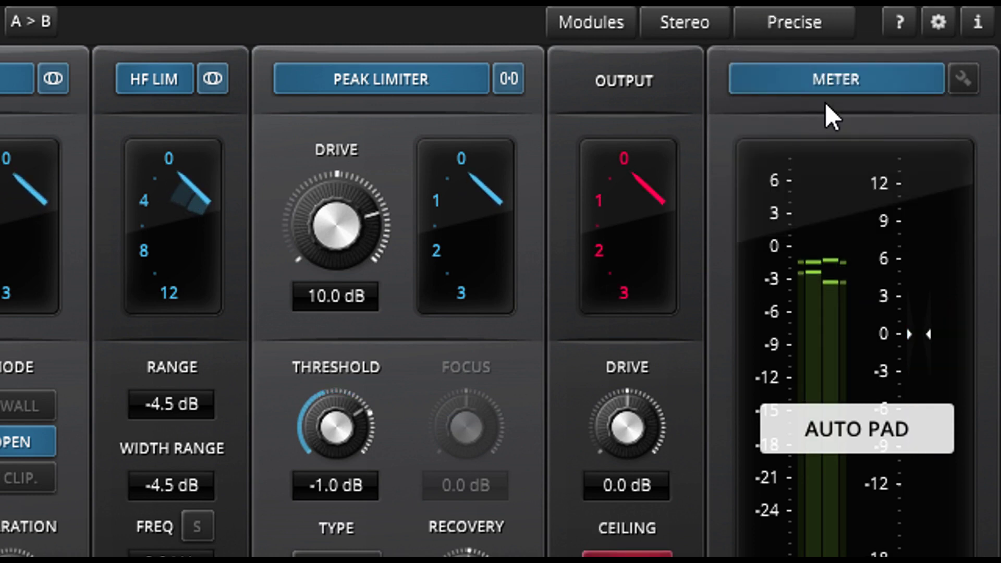
Step: Set the processing quality to Insane, keep 16-bit dithering off, and disable the output's auto pad
click(790, 23)
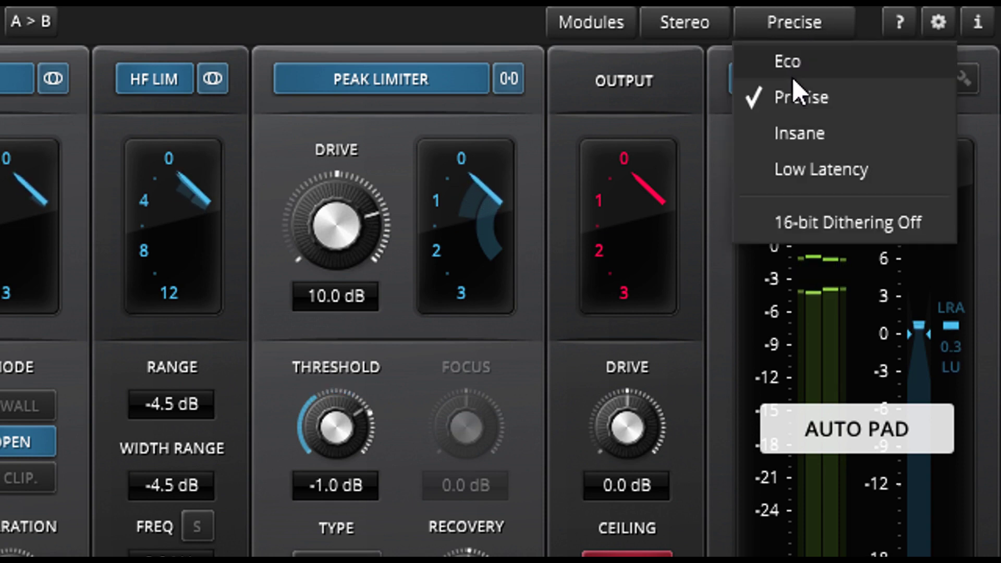
click(849, 136)
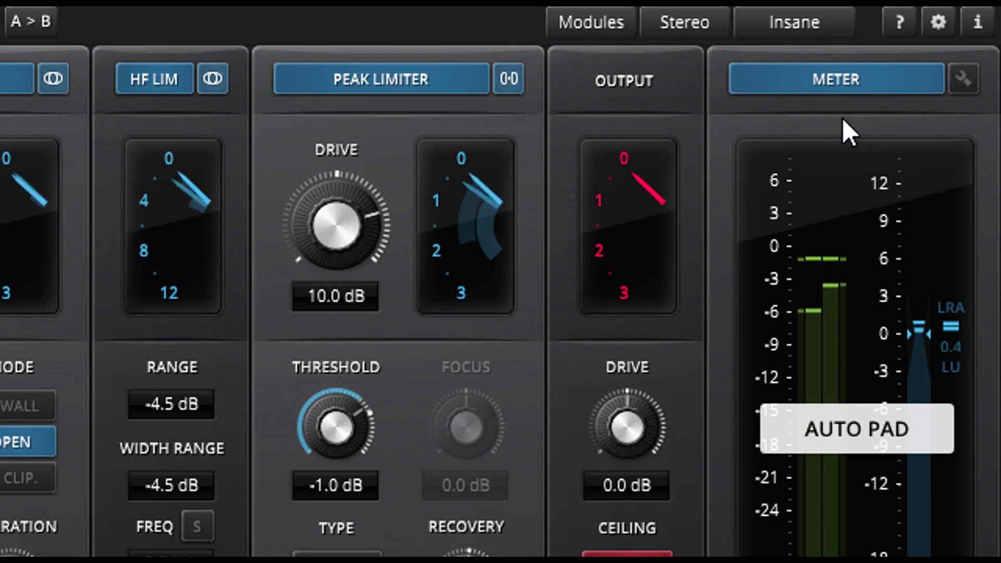
click(785, 27)
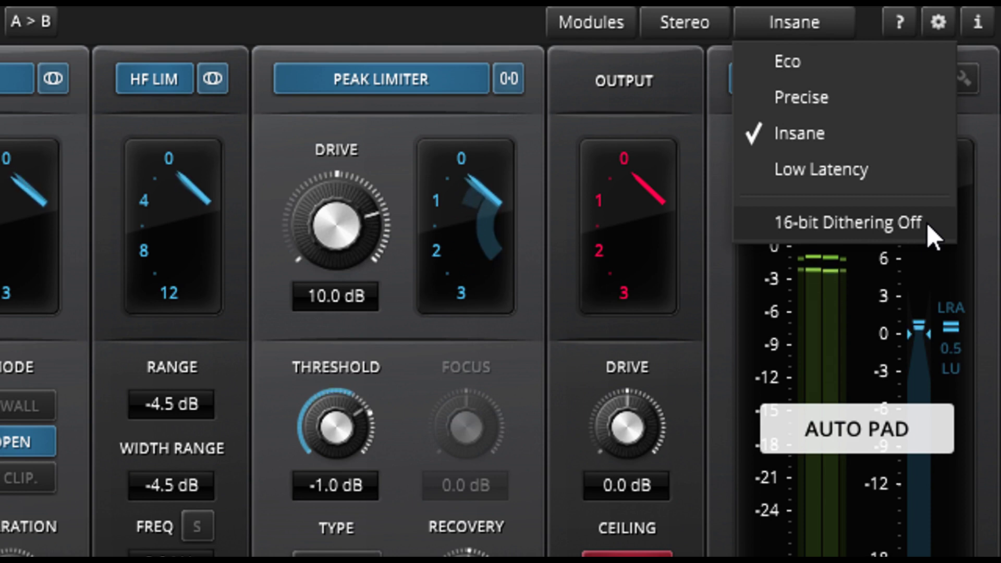
click(830, 16)
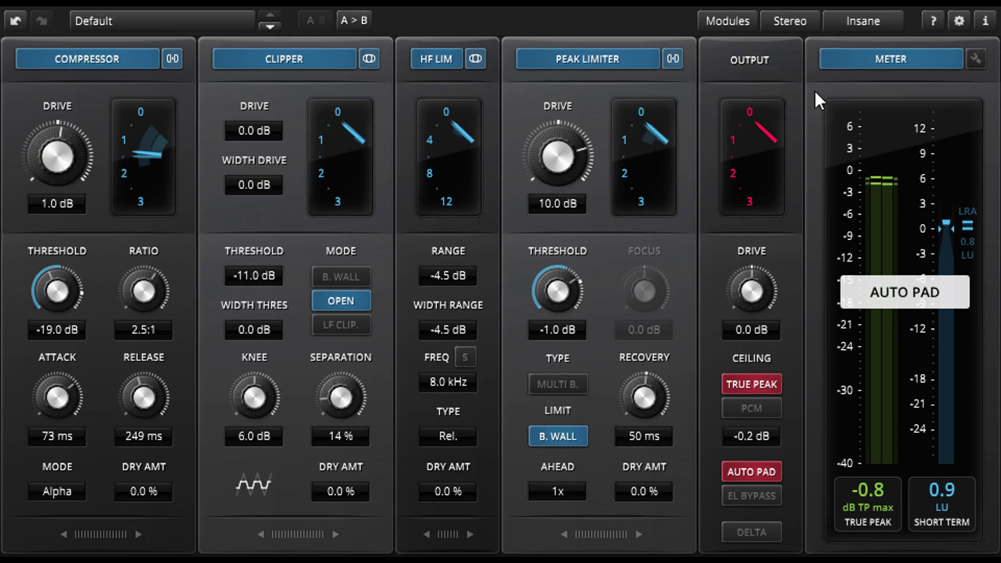
click(755, 468)
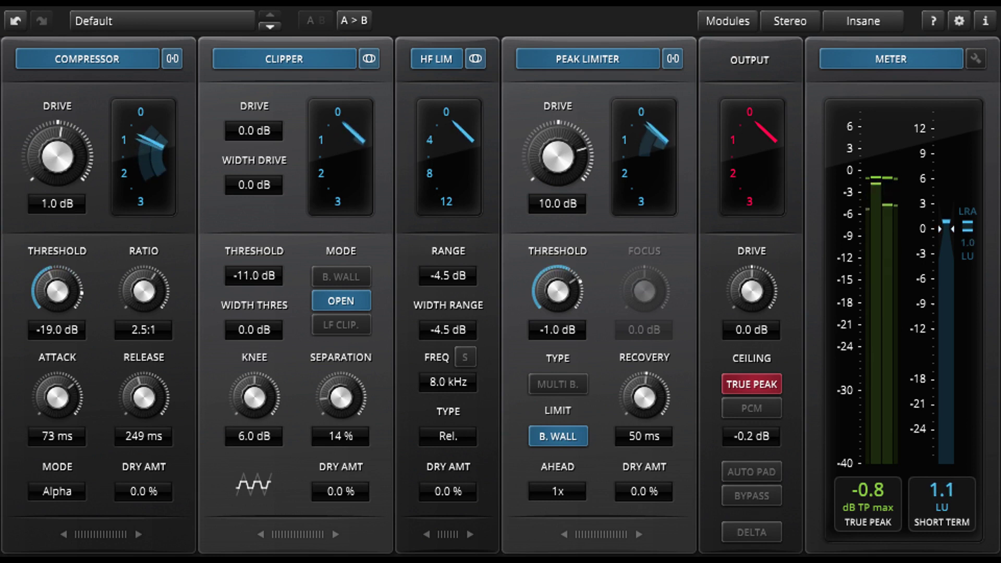
Step: Read the dynamic help for the output drive and examine the plug-in's version and latency information
click(931, 21)
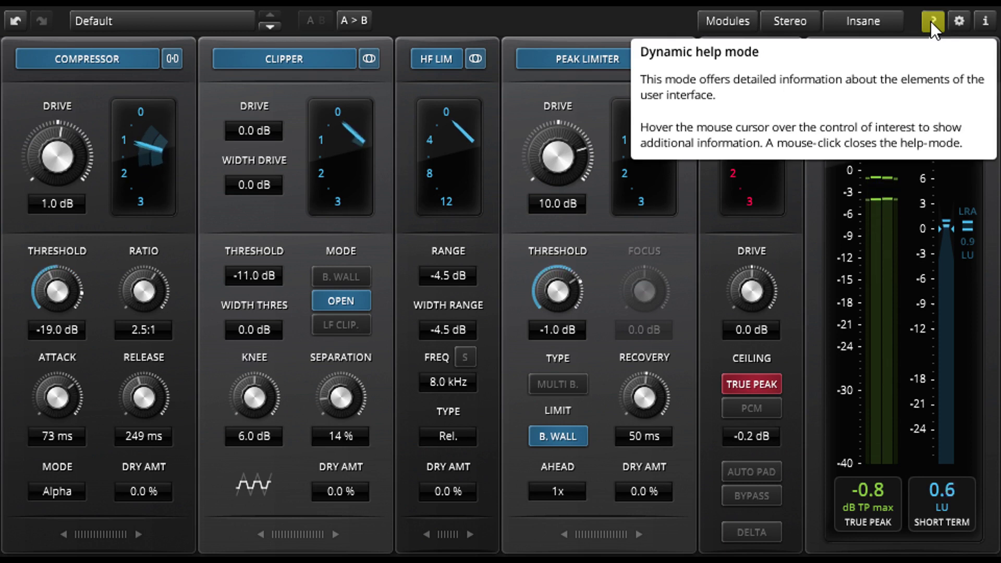
mouse_move(886, 229)
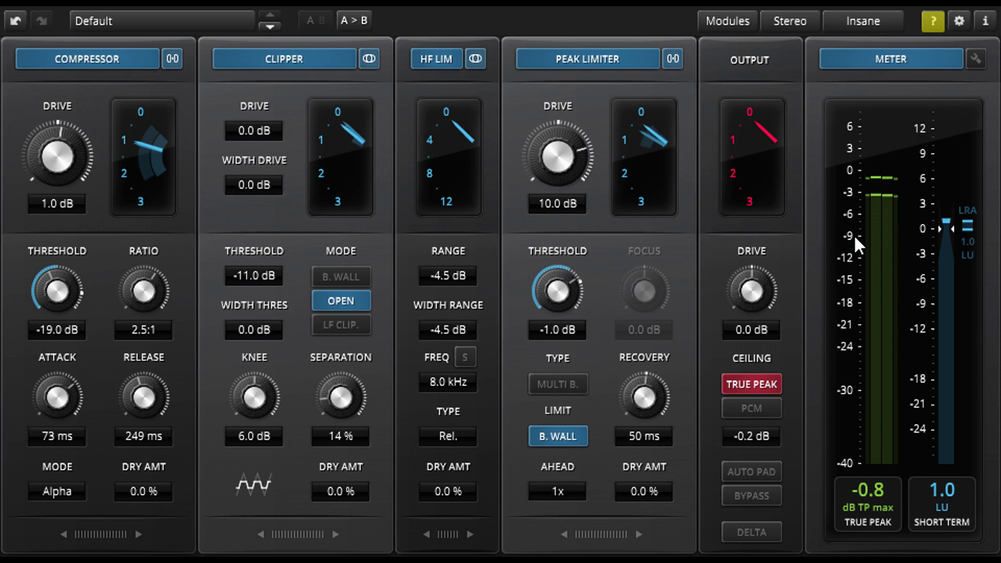
mouse_move(763, 300)
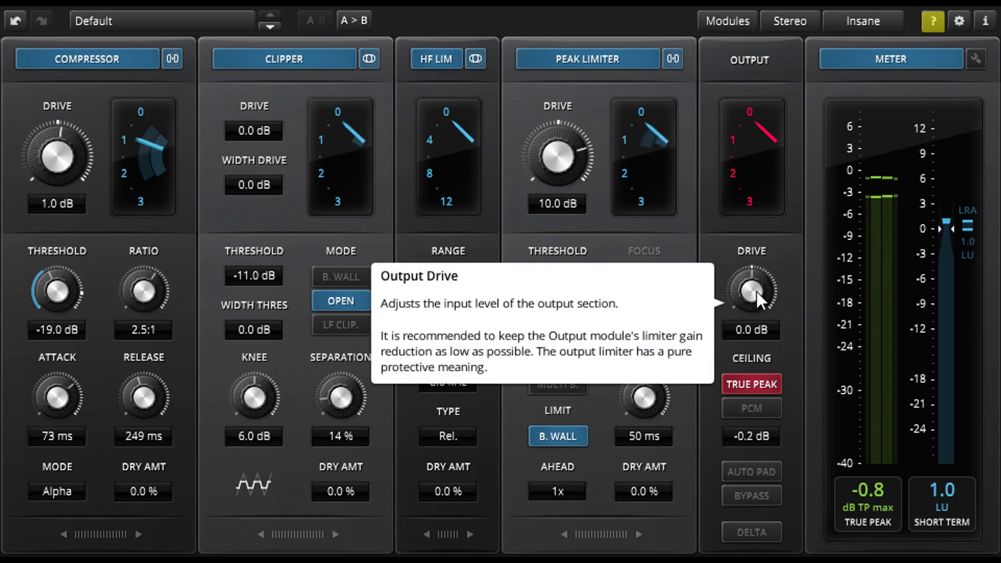
click(926, 21)
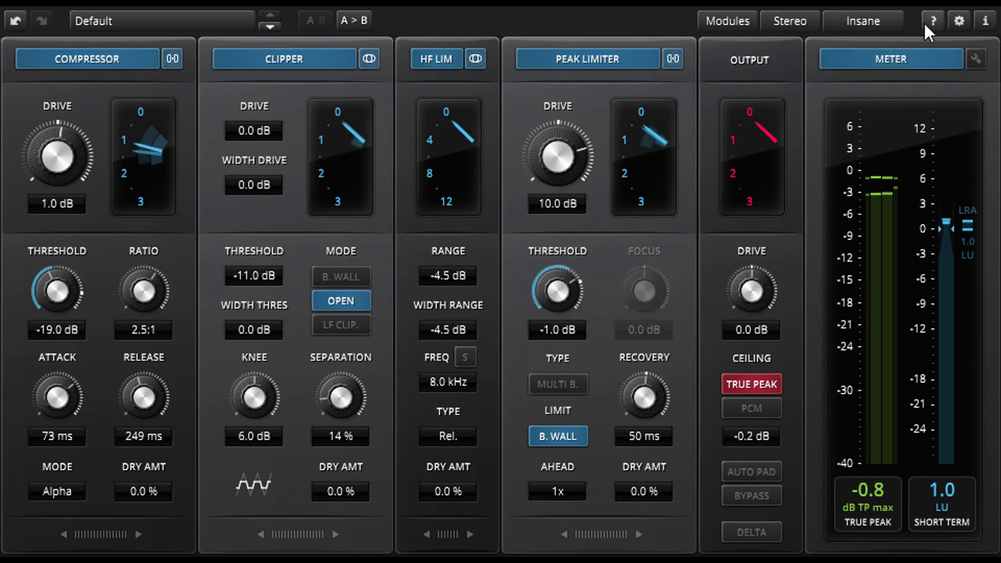
click(985, 21)
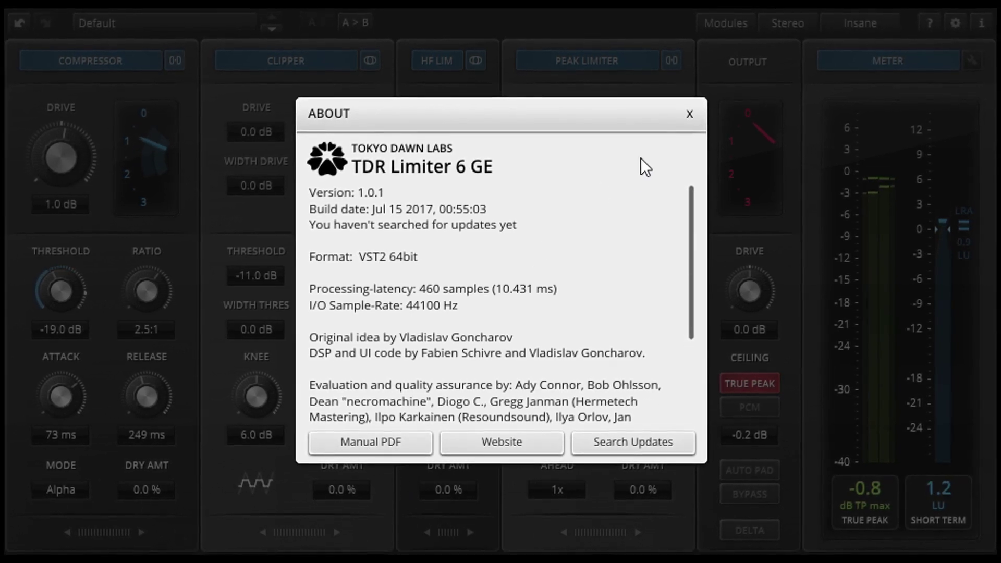
click(690, 113)
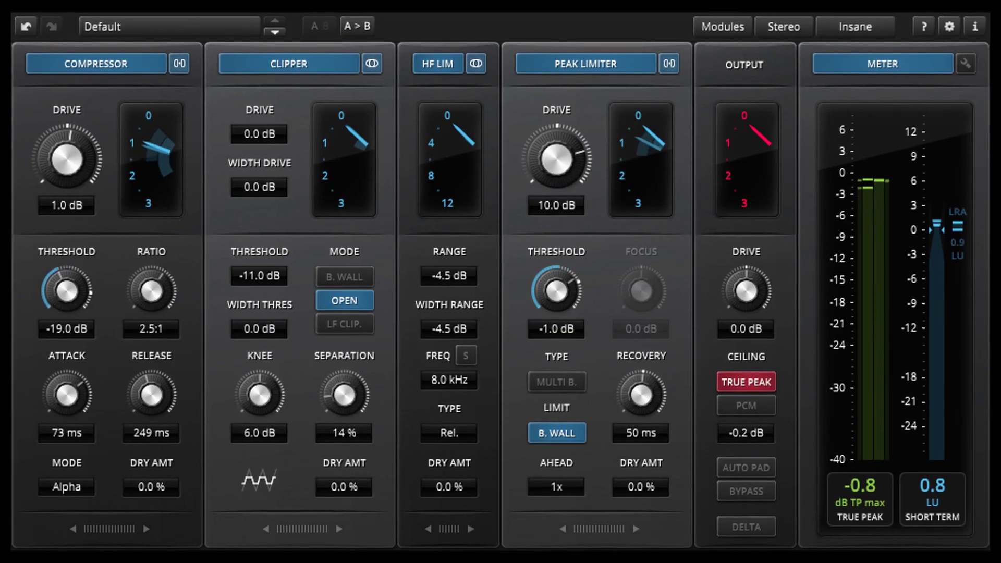